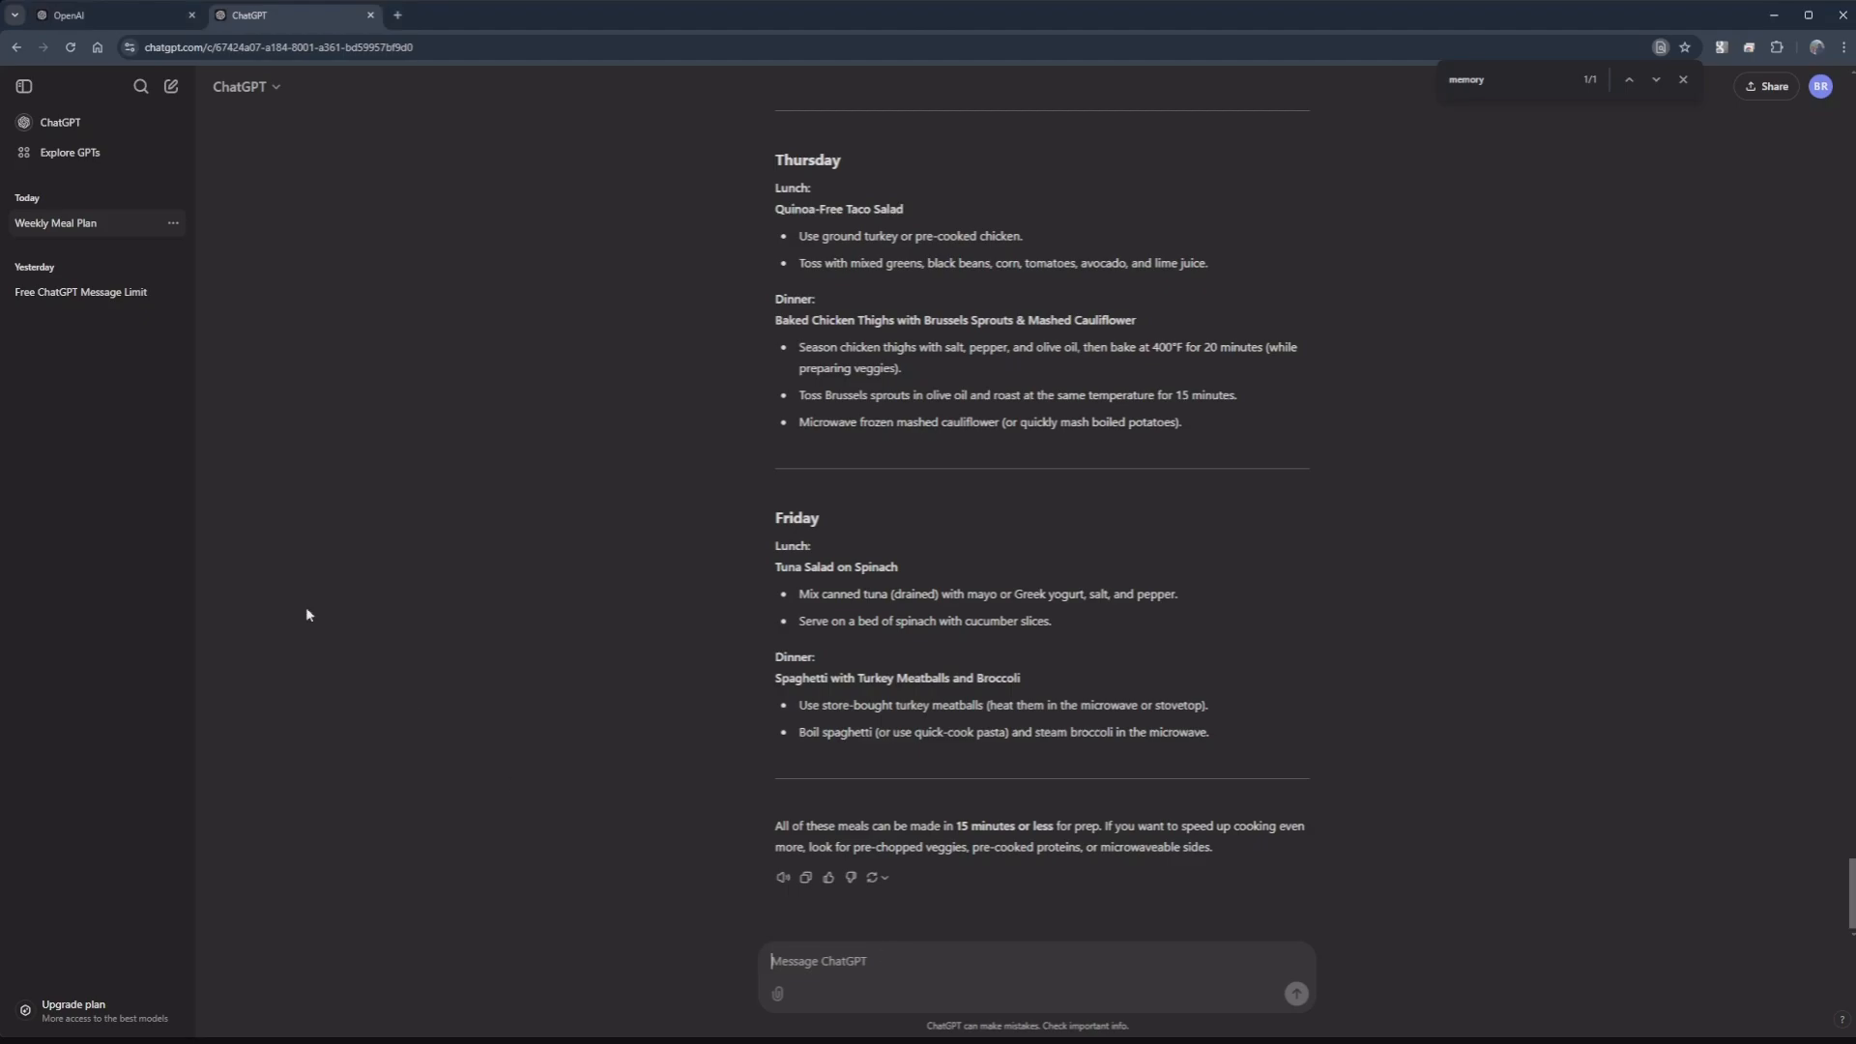
# Step: In a new chat, ask ChatGPT to write an email to your boss asking about a raise
pyautogui.click(171, 86)
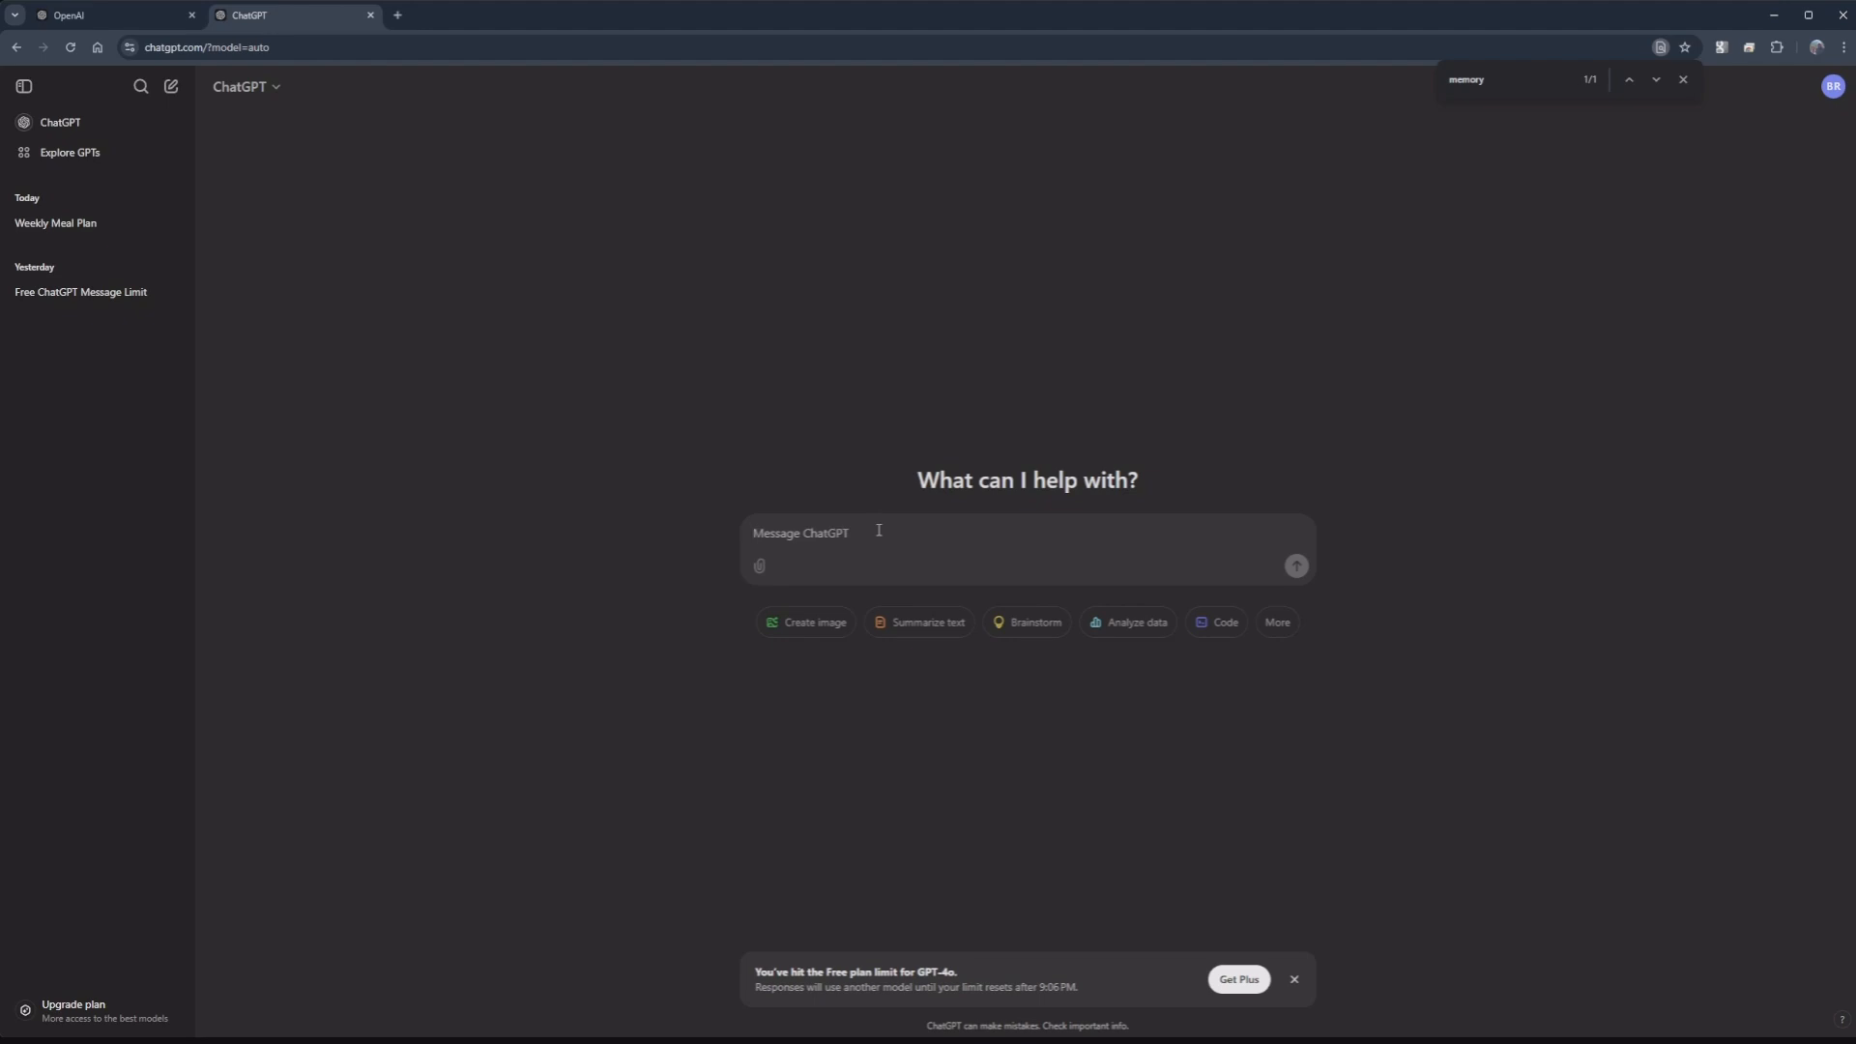
pyautogui.write('I want you to help me write a n email to my bo')
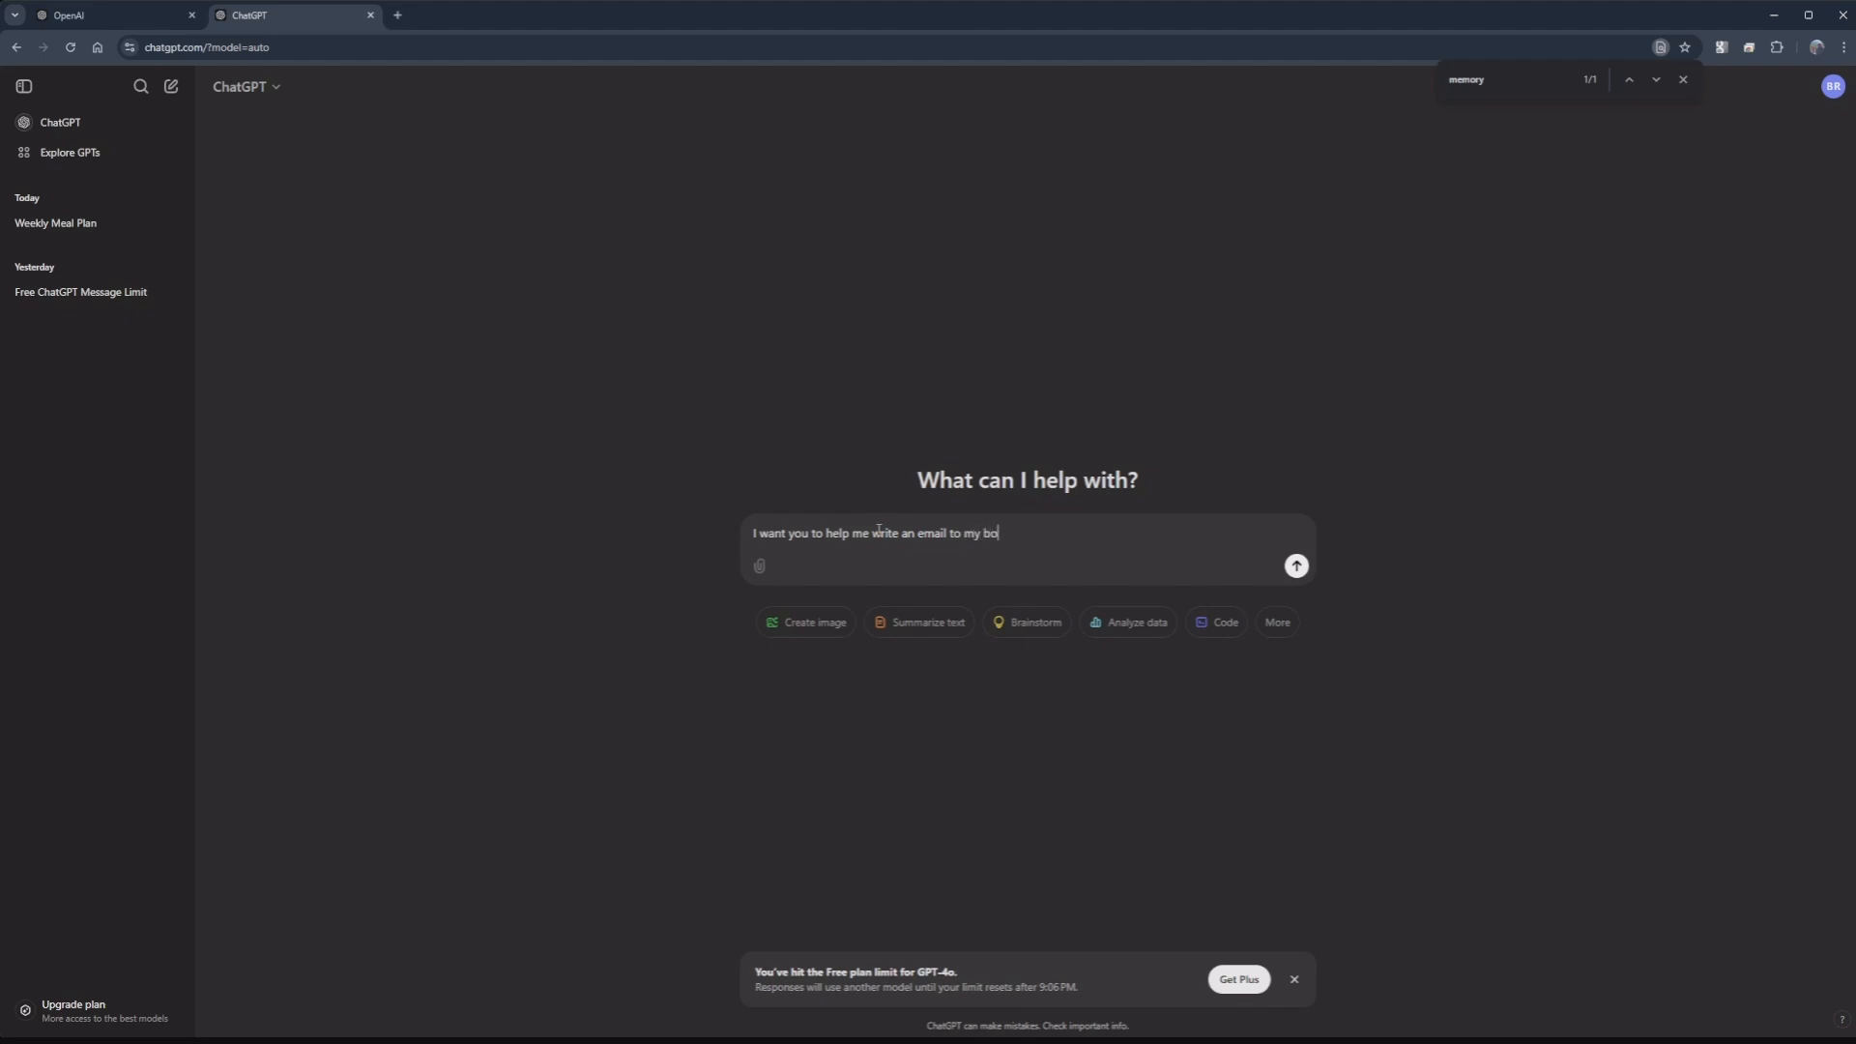
pyautogui.write('ss, asking about a raise.')
pyautogui.press('Return')
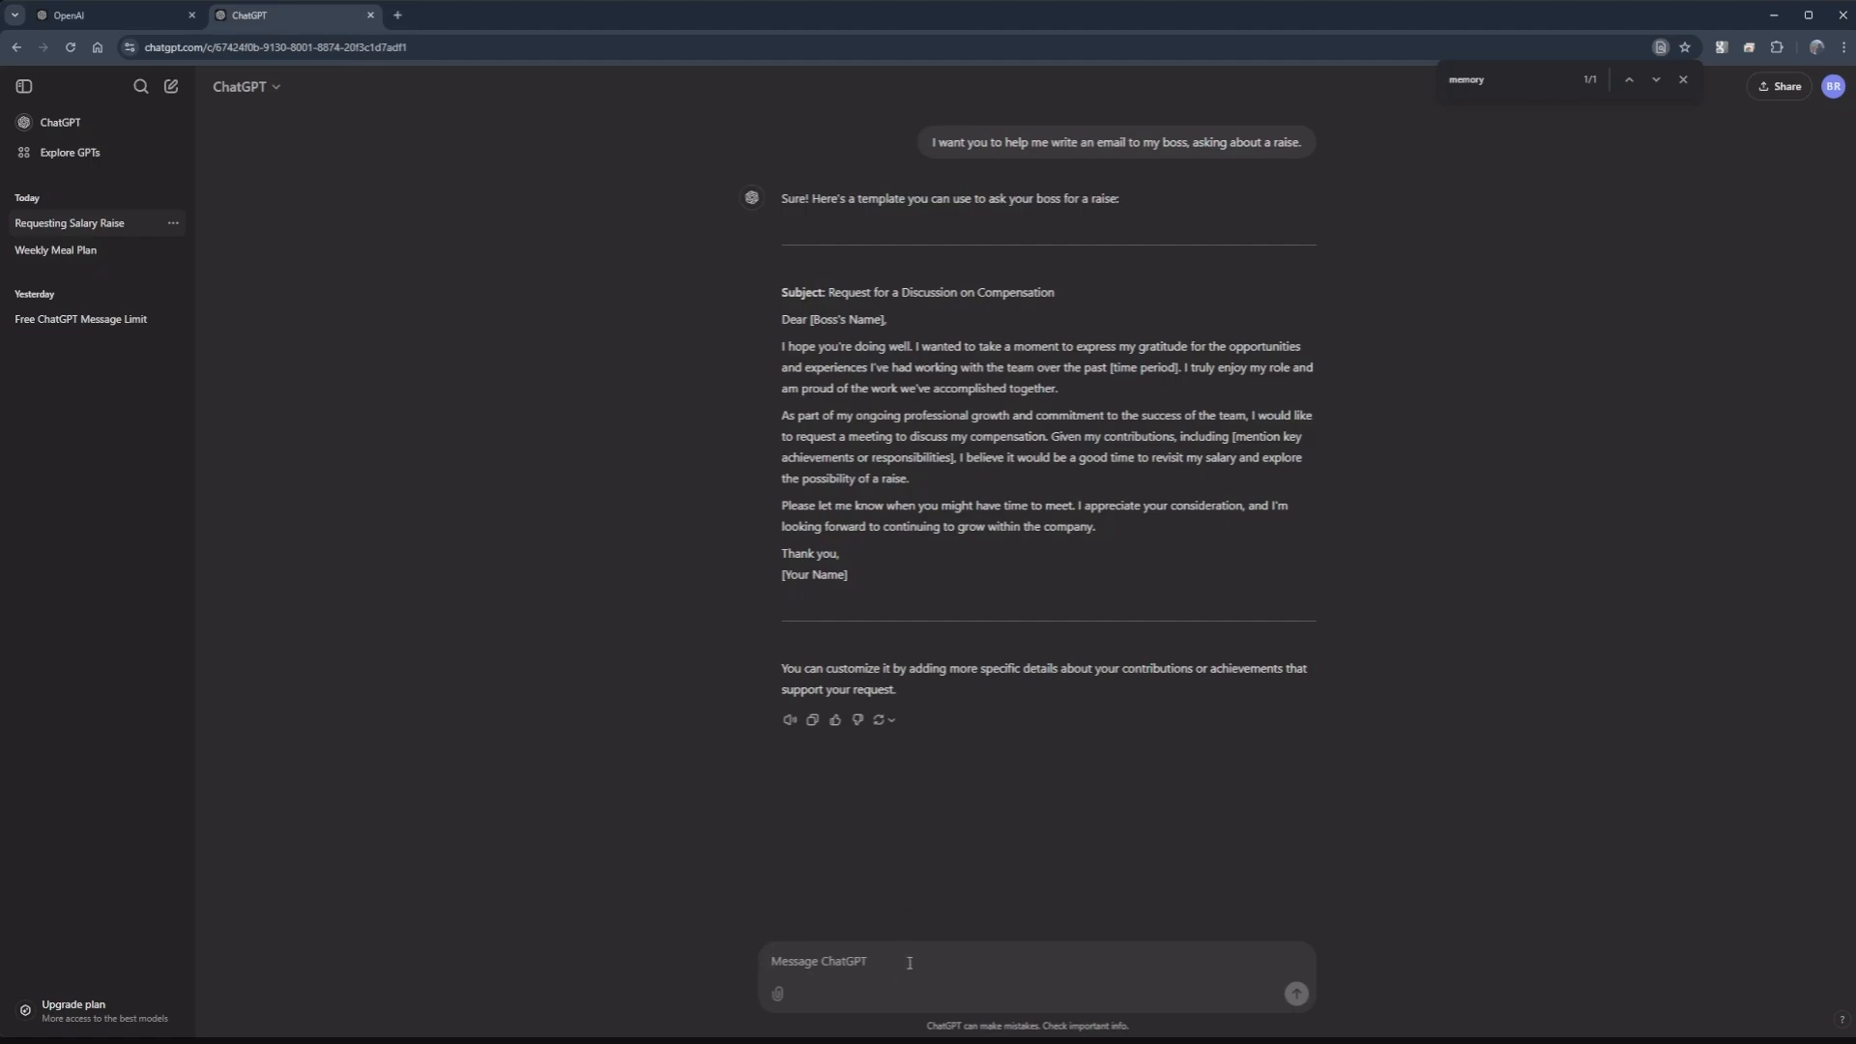
# Step: Tell ChatGPT your name, your boss's name, your 10 years of service and your lead-programmer role on the email project
pyautogui.write('worked for this ')
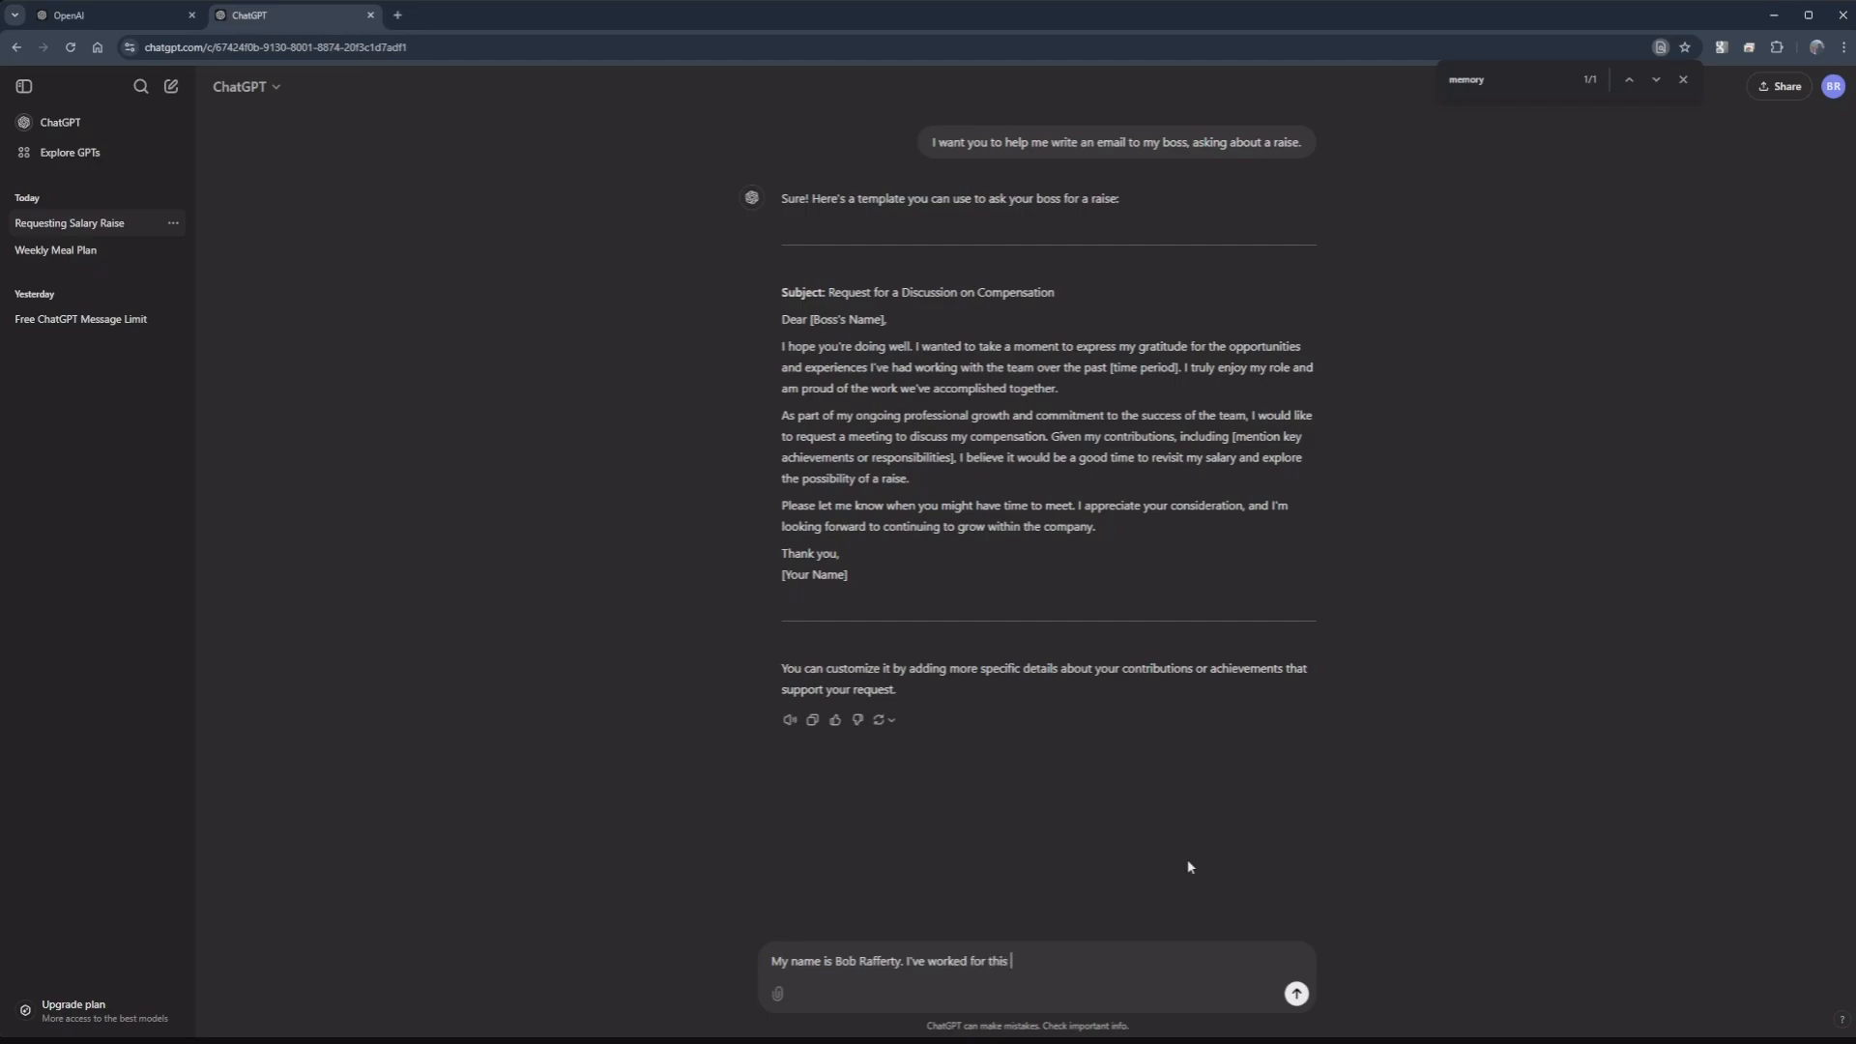
pyautogui.write('company for ')
pyautogui.write('10 years.')
pyautogui.write(' My bos')
pyautogui.write('ses ')
pyautogui.write("'s")
pyautogui.press('BackSpace')
pyautogui.press('BackSpace')
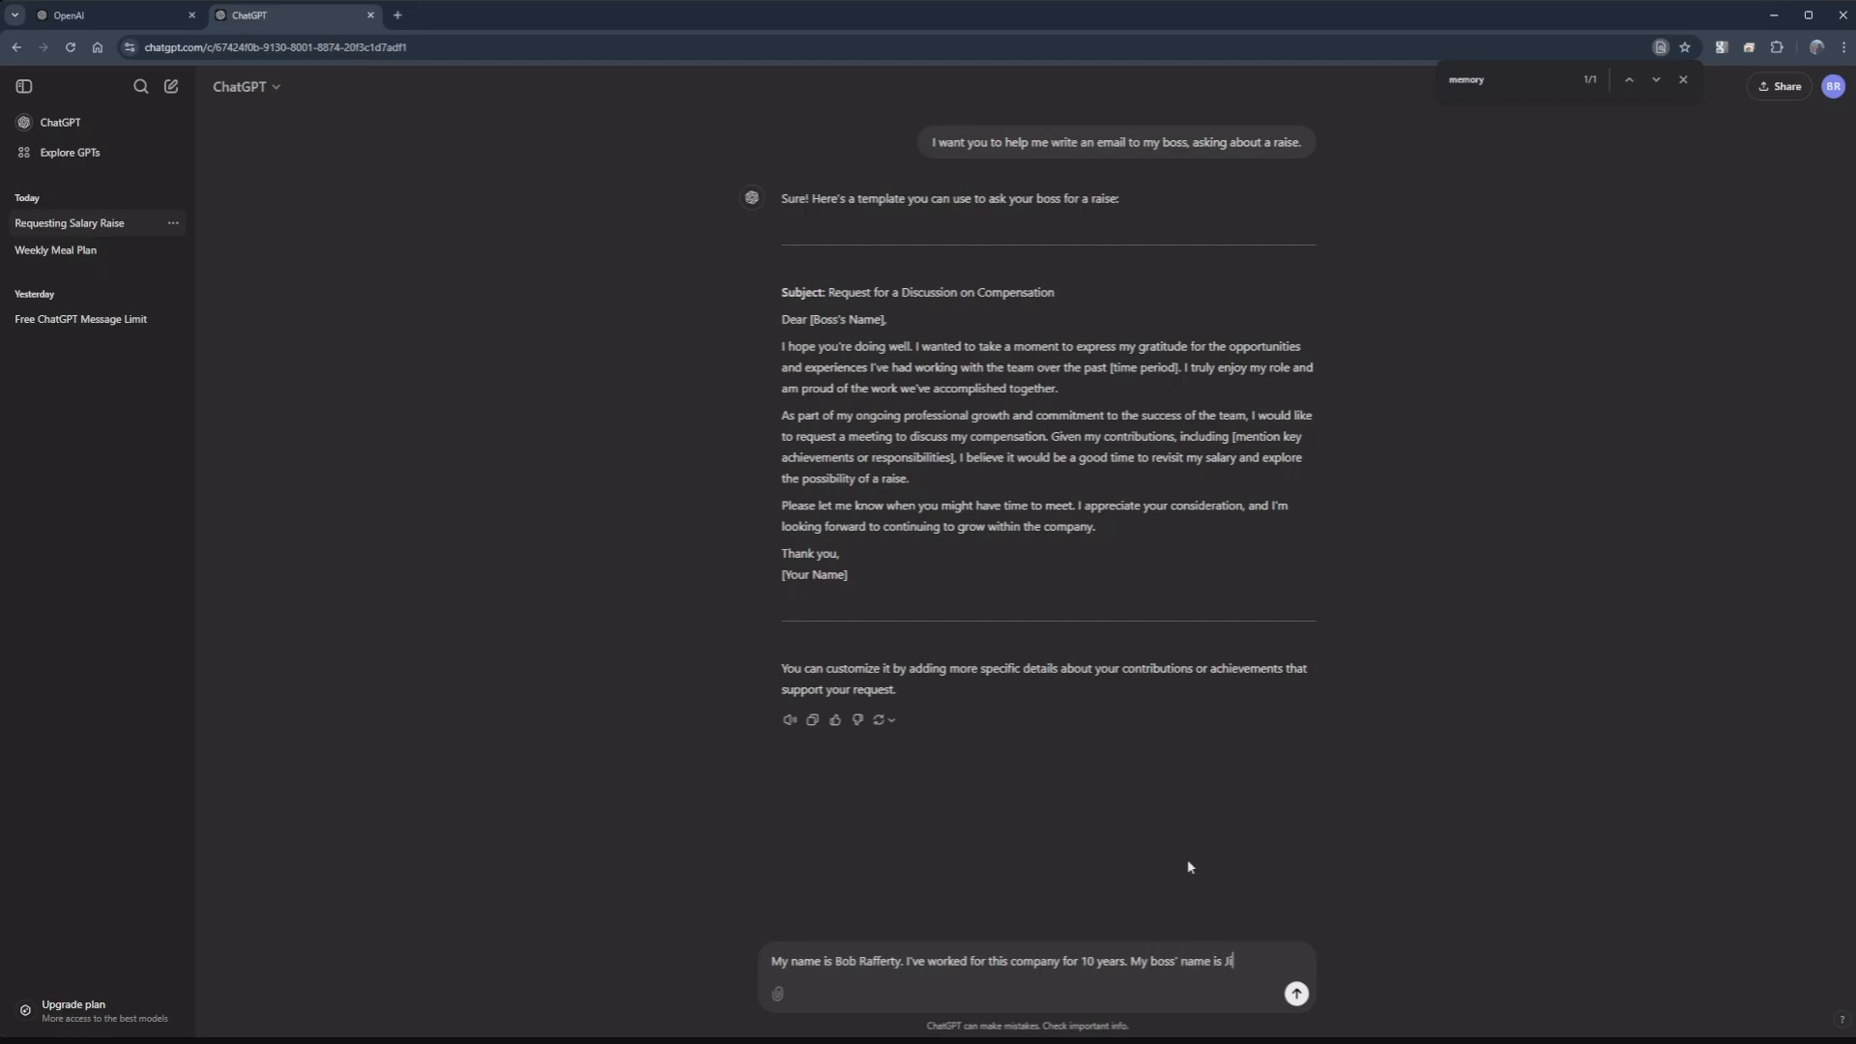
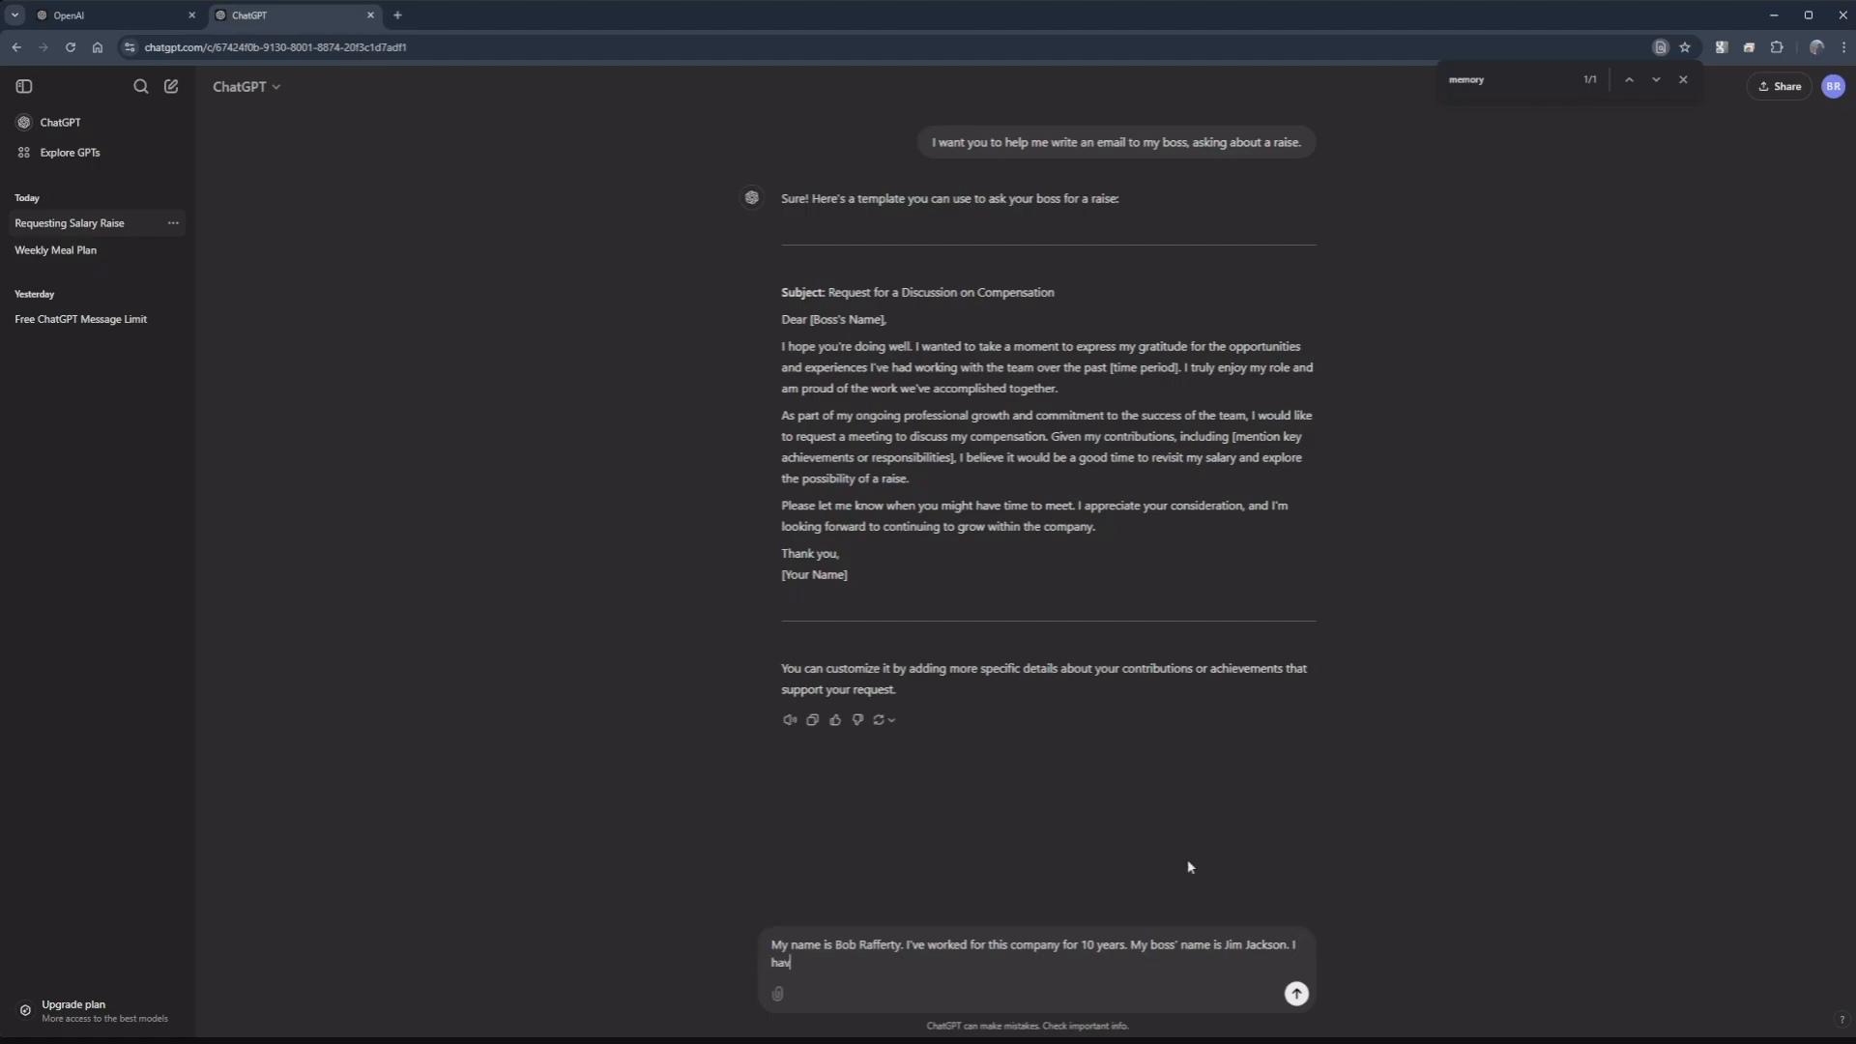
pyautogui.write('e been the lead programmer on the email')
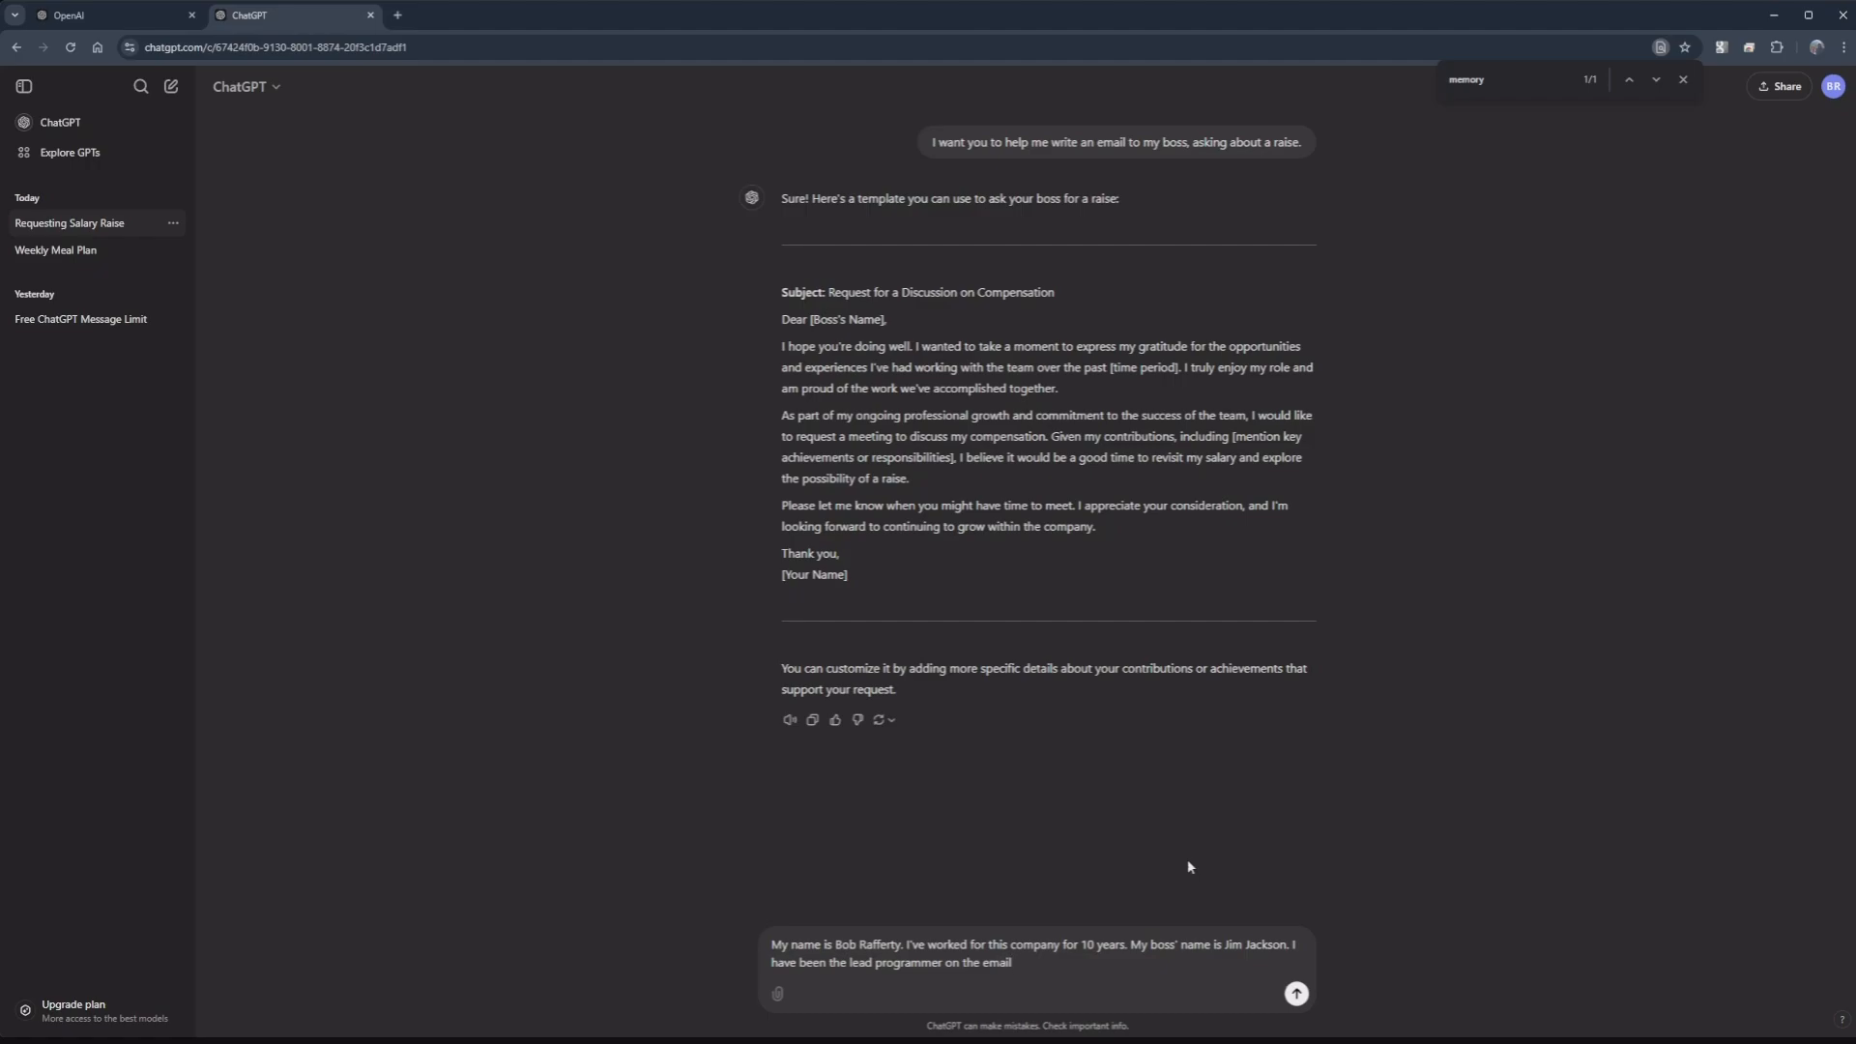
pyautogui.write(' project for the last 2 years. We have create')
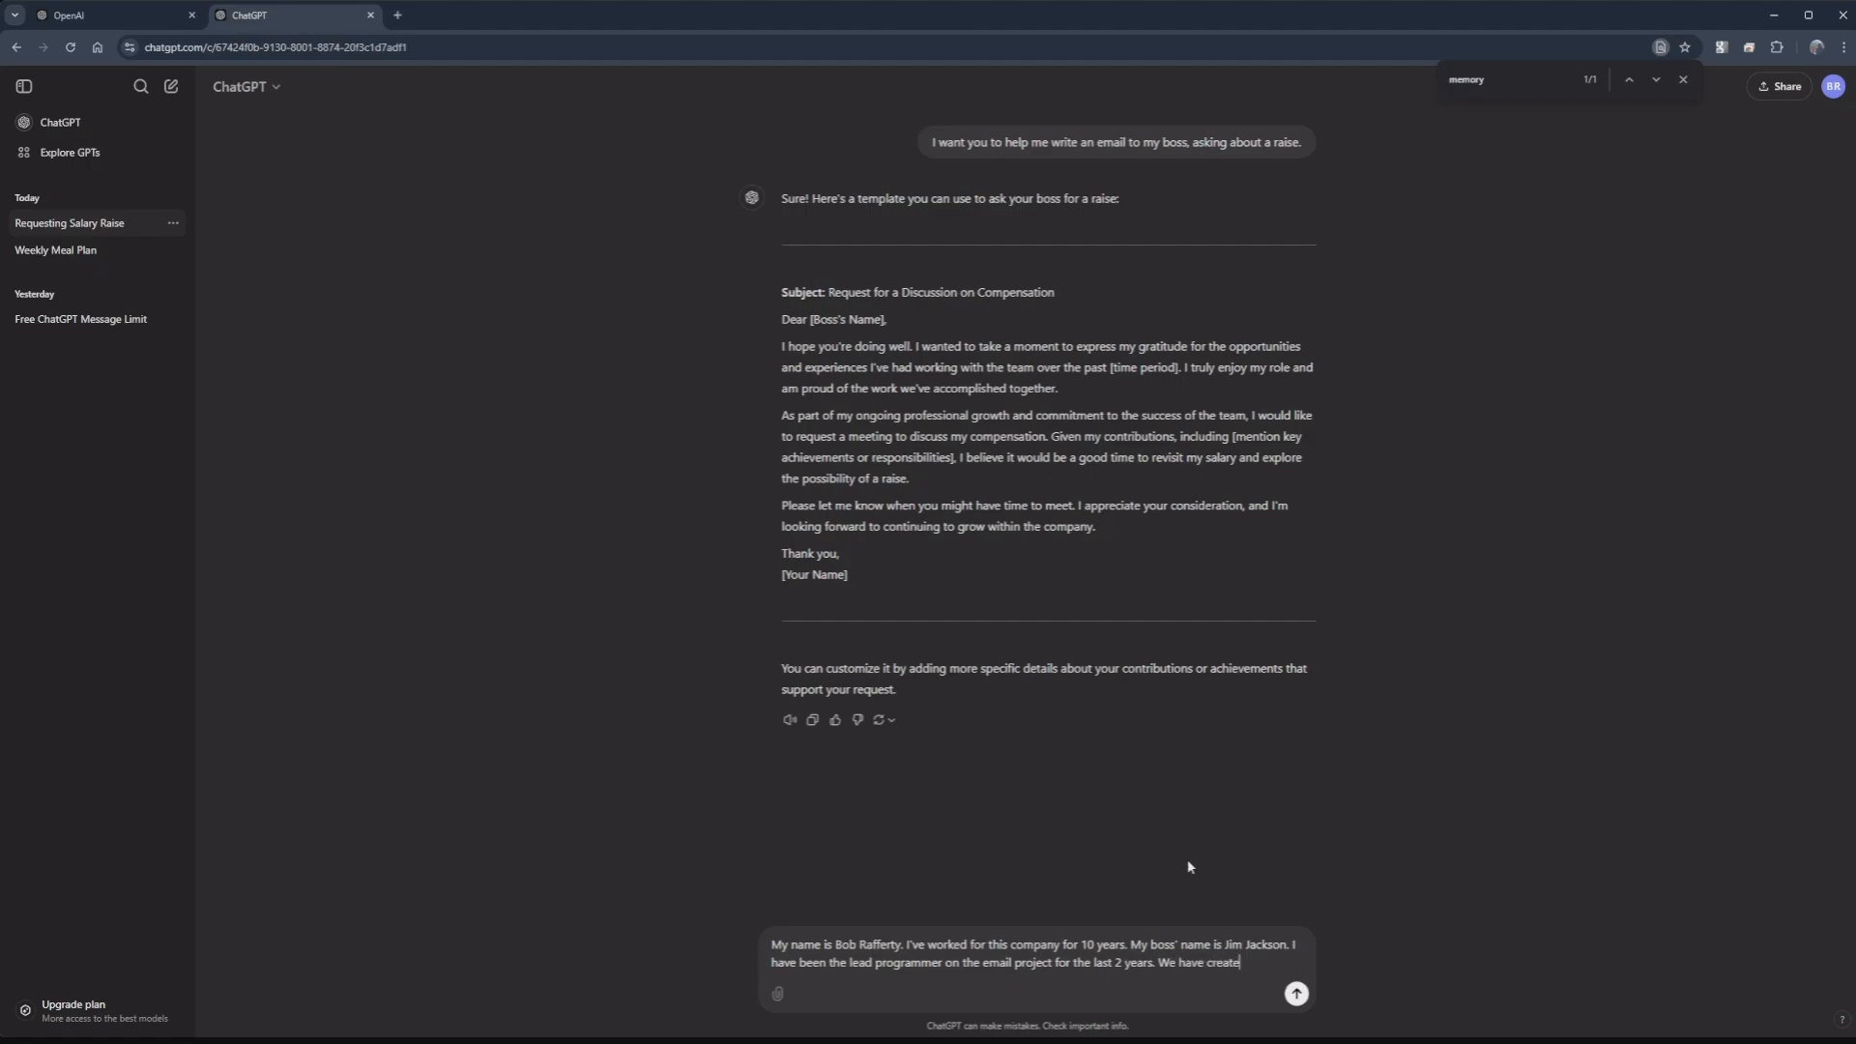
pyautogui.write('d a great product for ')
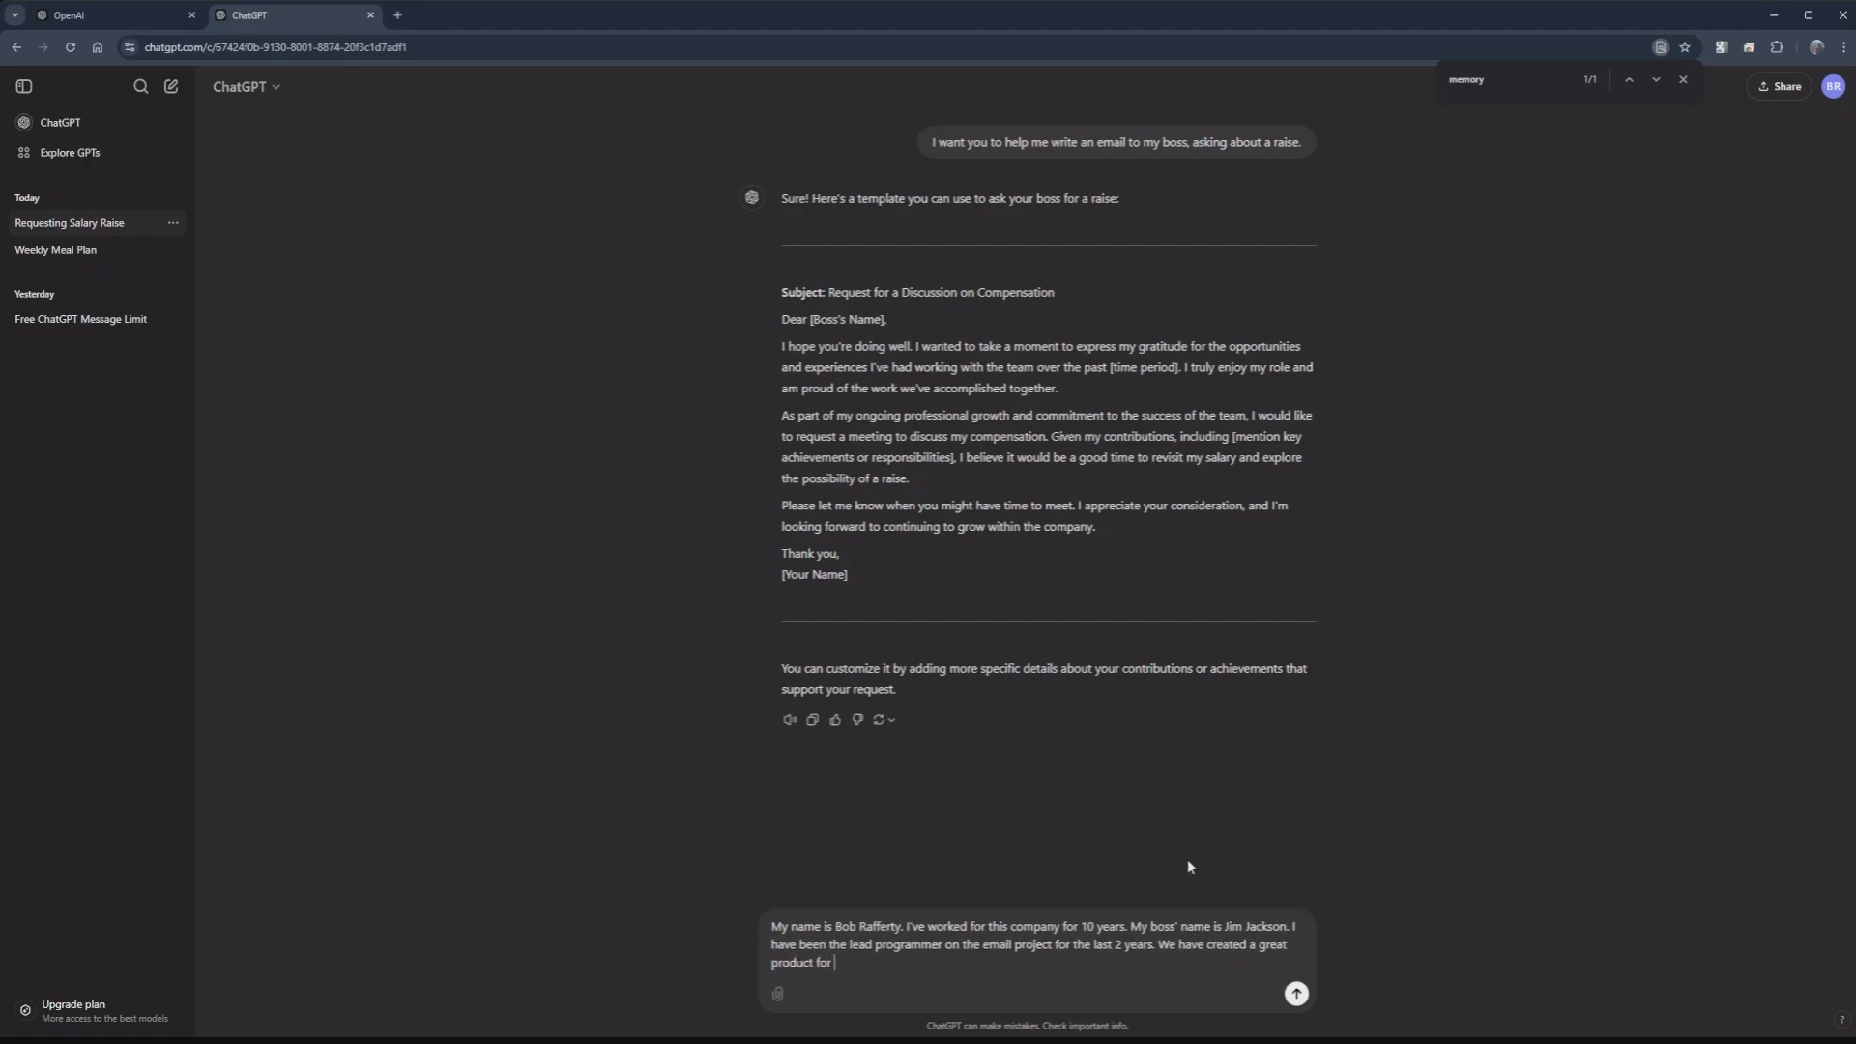
pyautogui.write('our clients.')
pyautogui.press('Return')
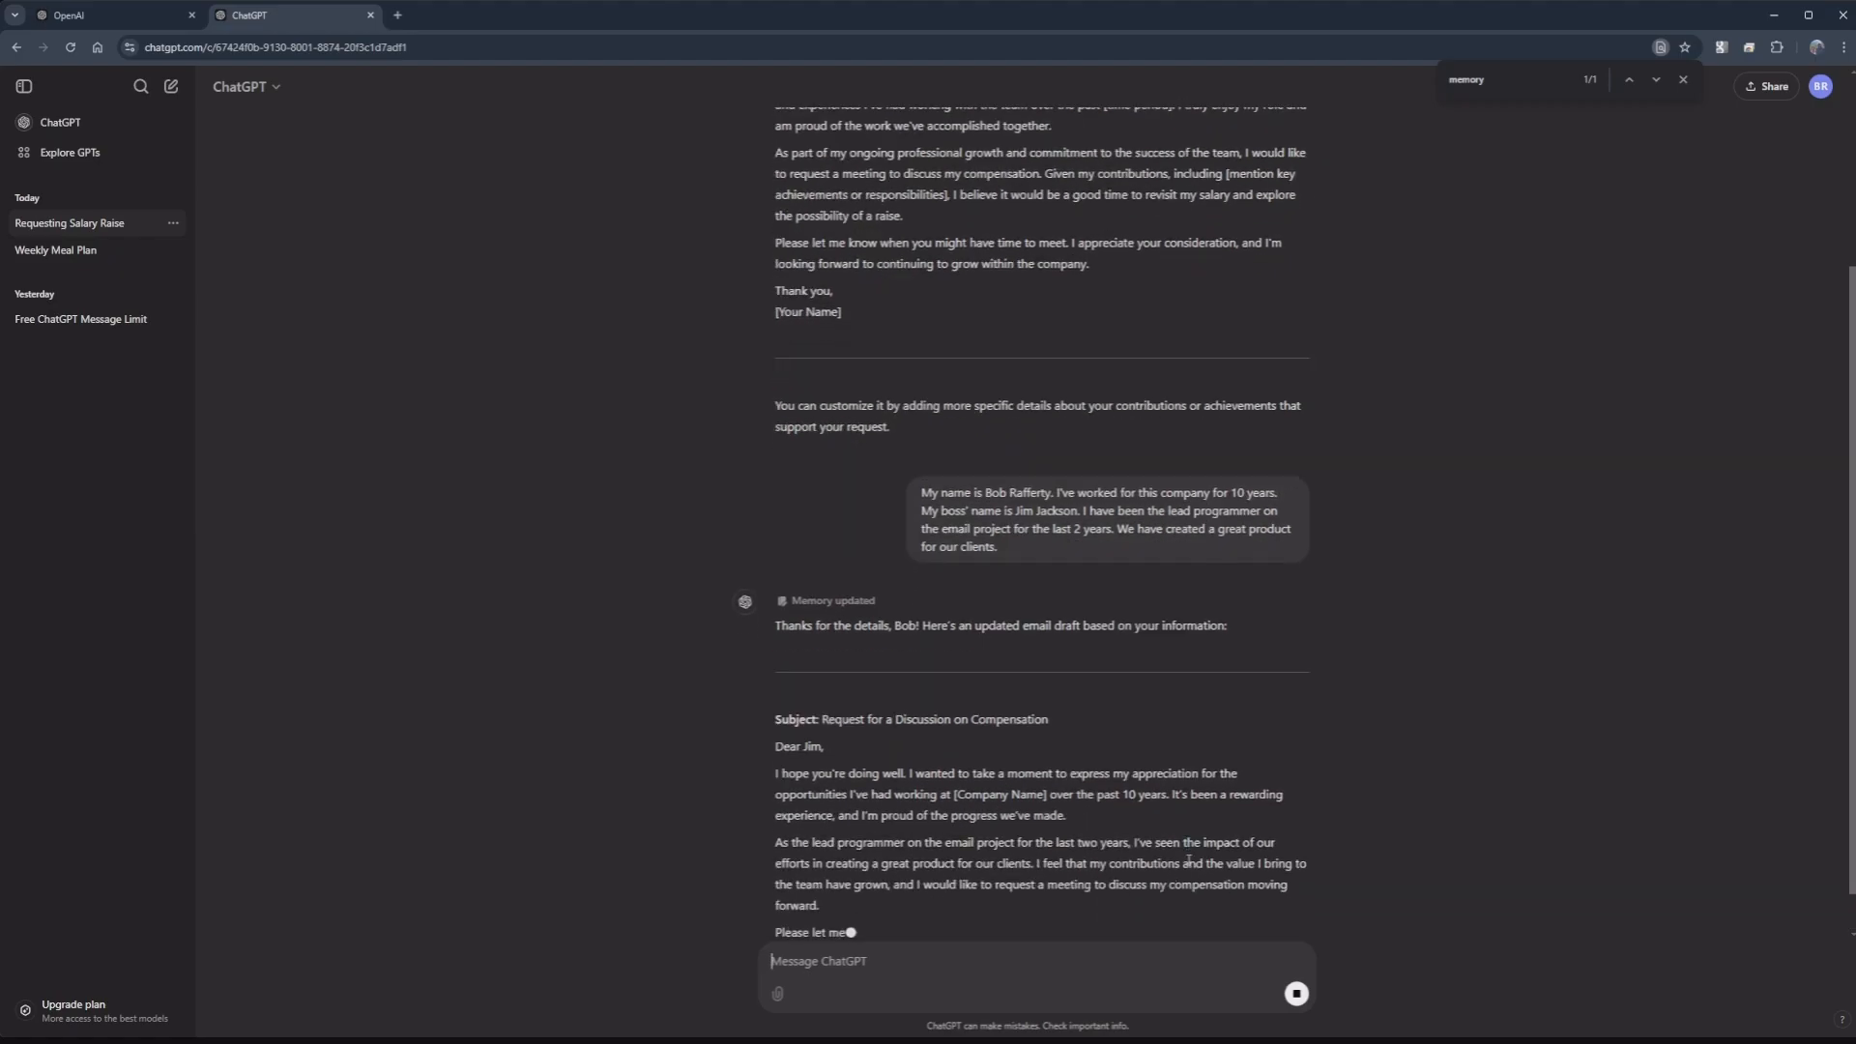
pyautogui.scroll(5, 990, 510)
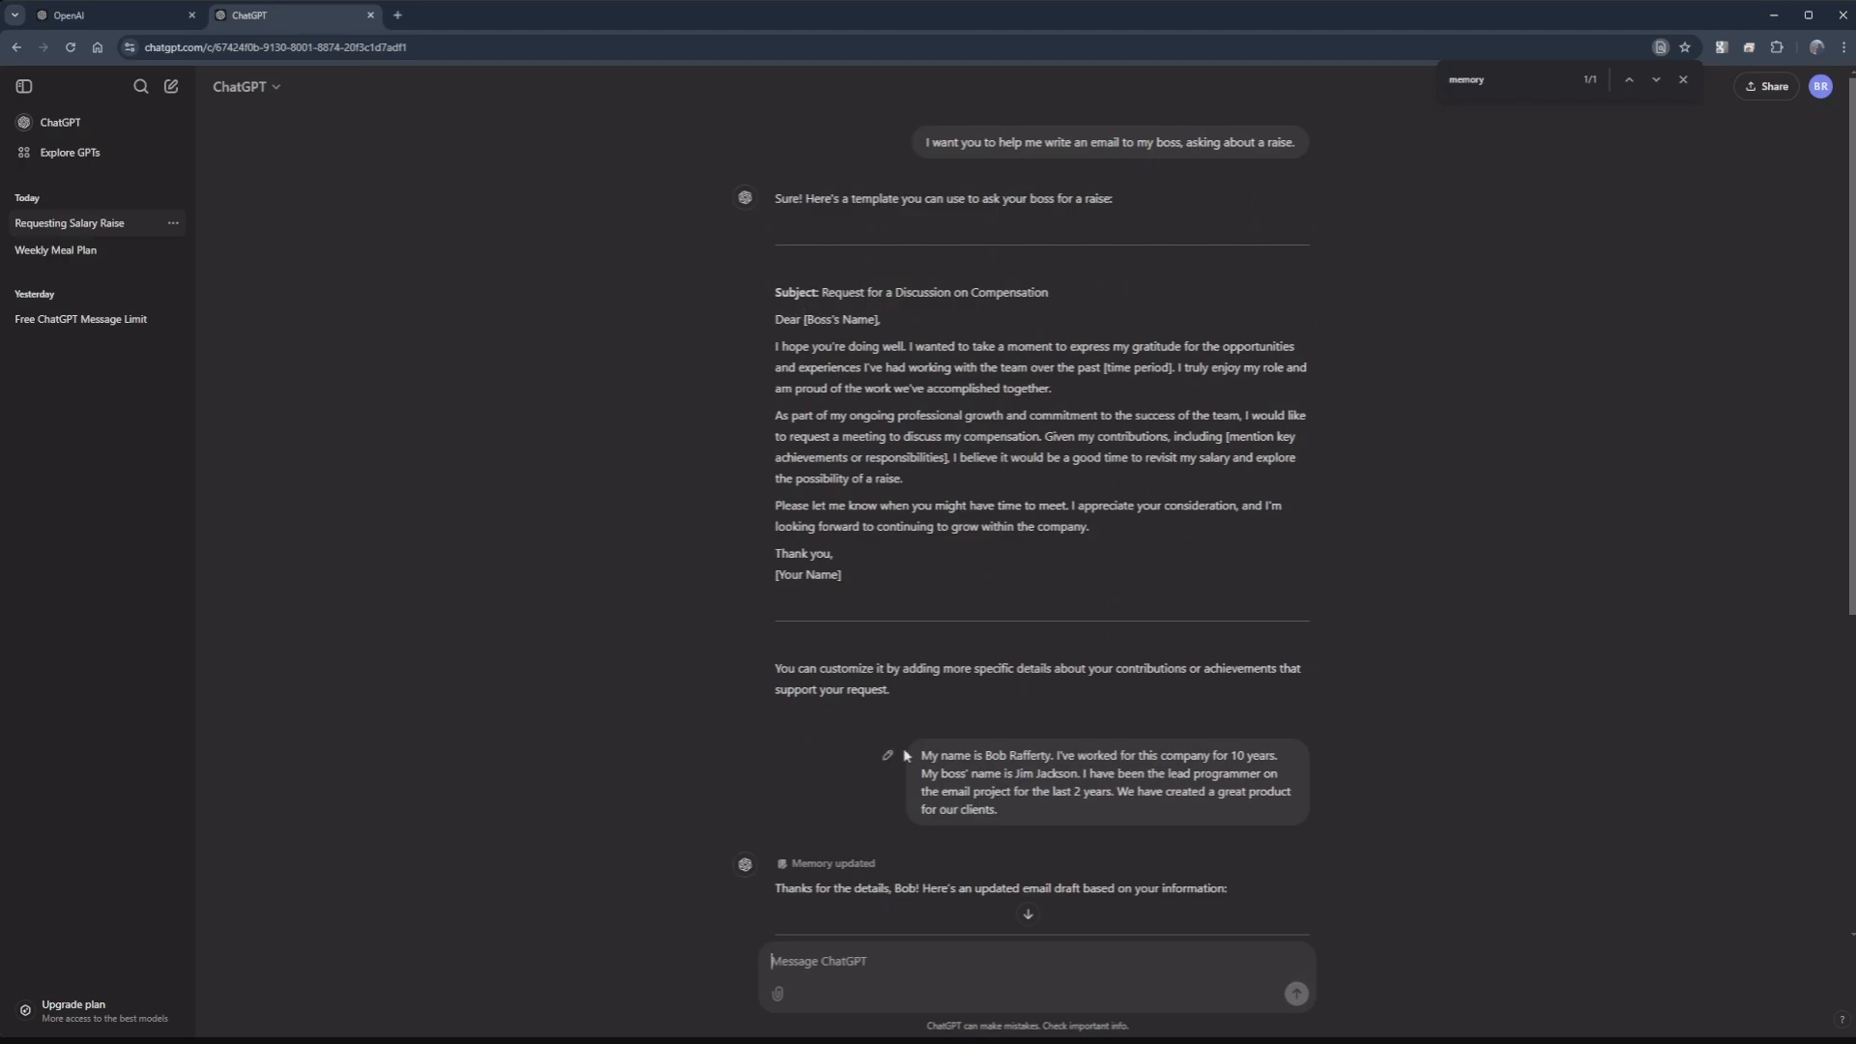
pyautogui.scroll(-2, 1048, 611)
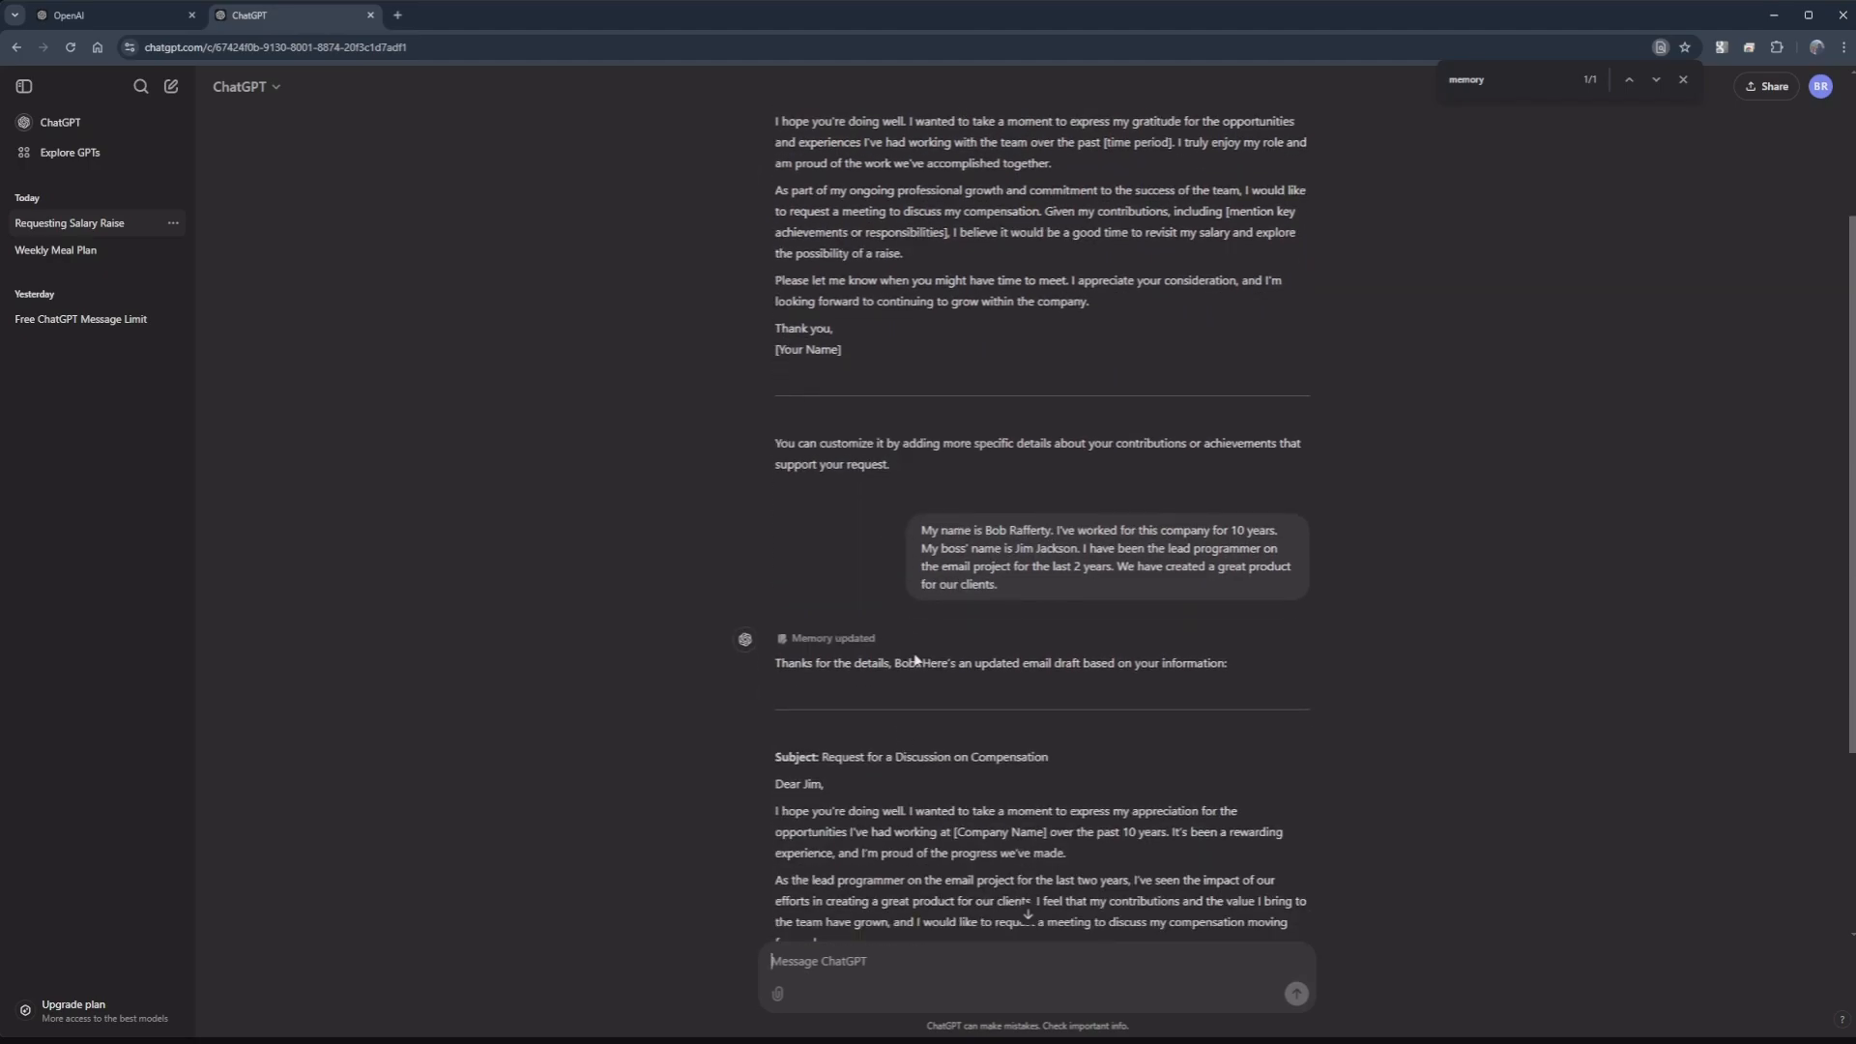
pyautogui.scroll(-2, 838, 606)
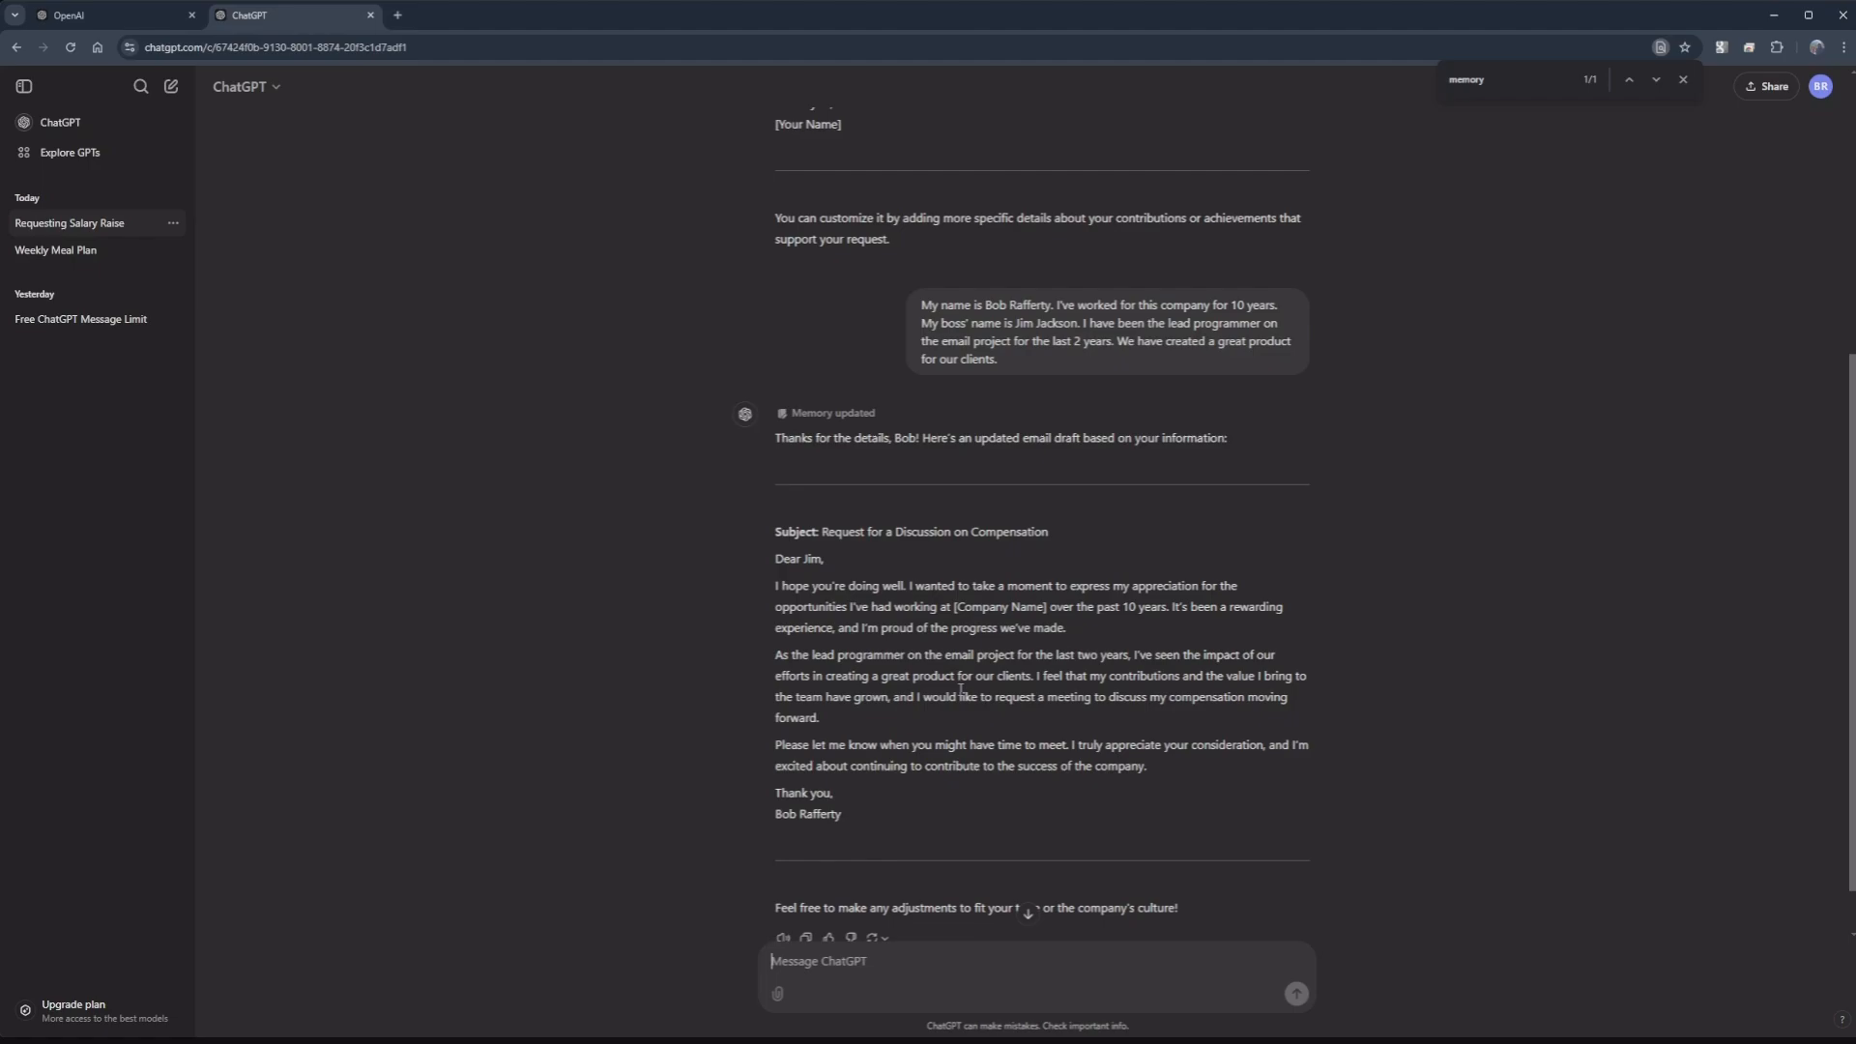
# Step: Send the message 'My company name is Email+.' so the email names the company
pyautogui.write('My company name is Email+')
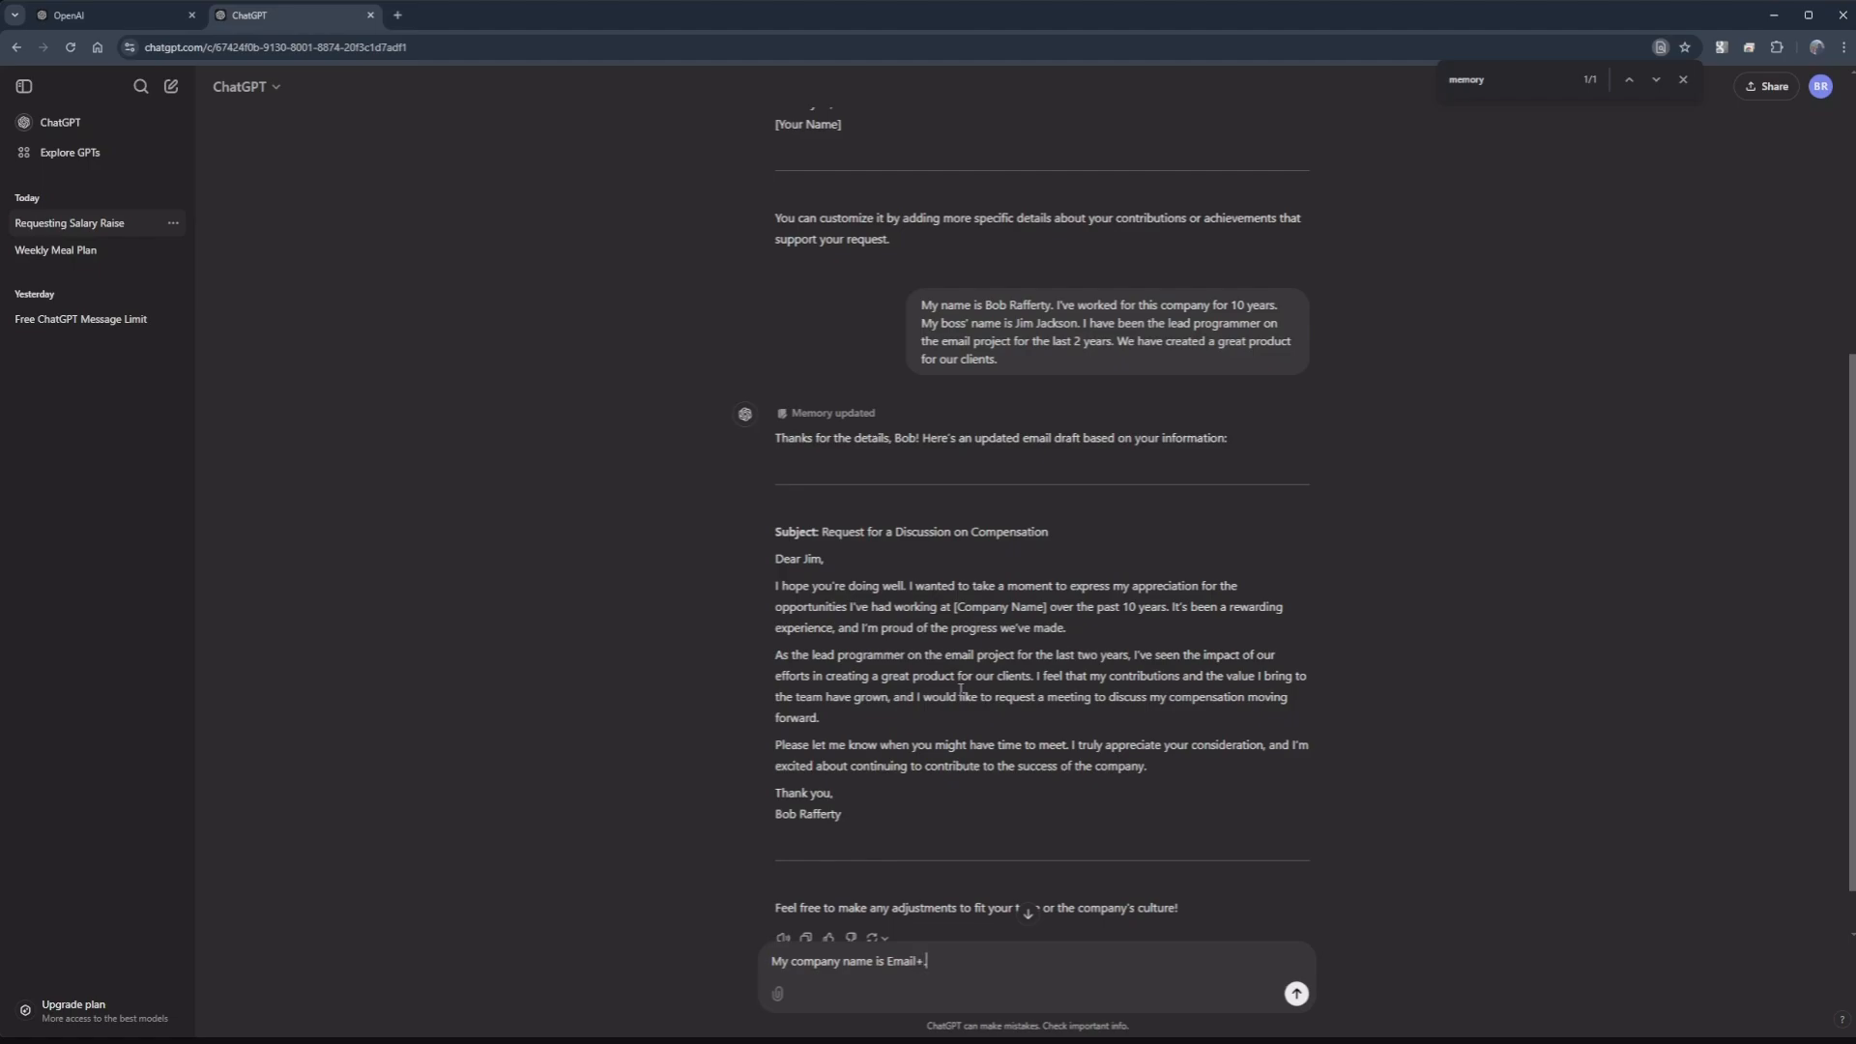
pyautogui.write('.')
pyautogui.press('Return')
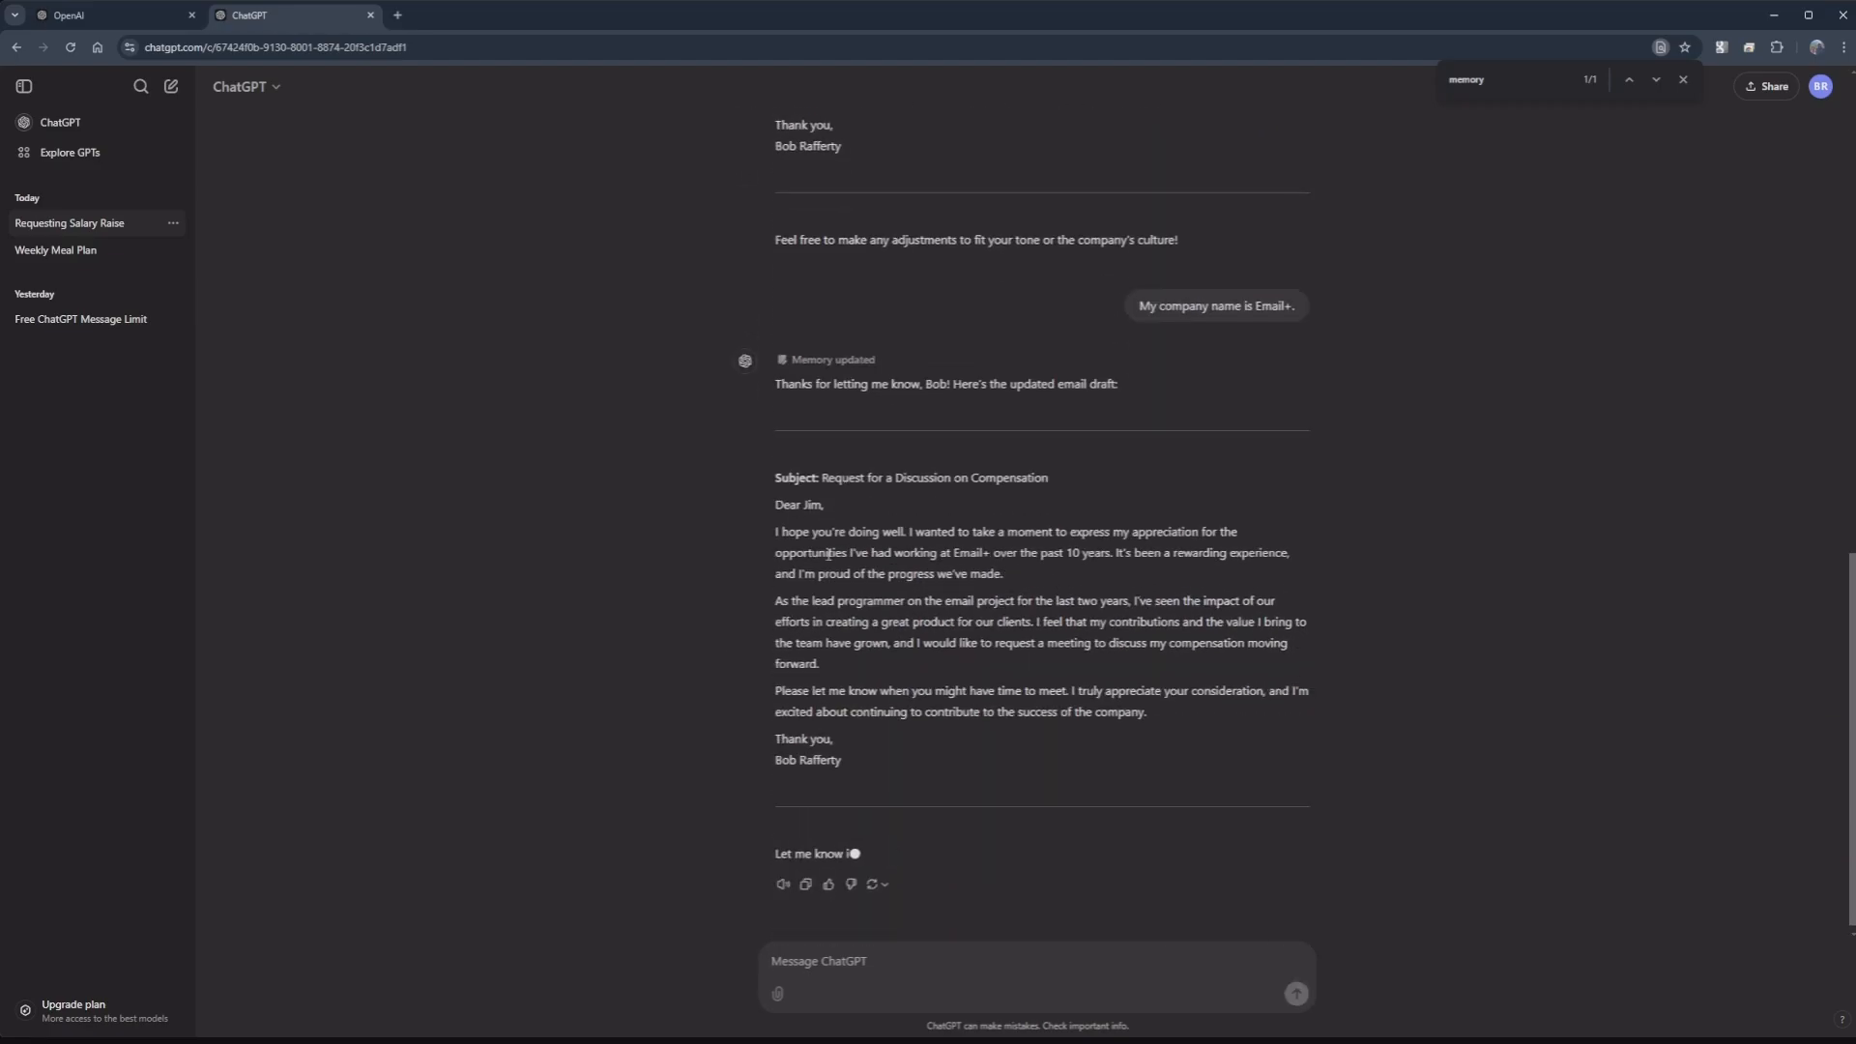
pyautogui.moveTo(856, 352)
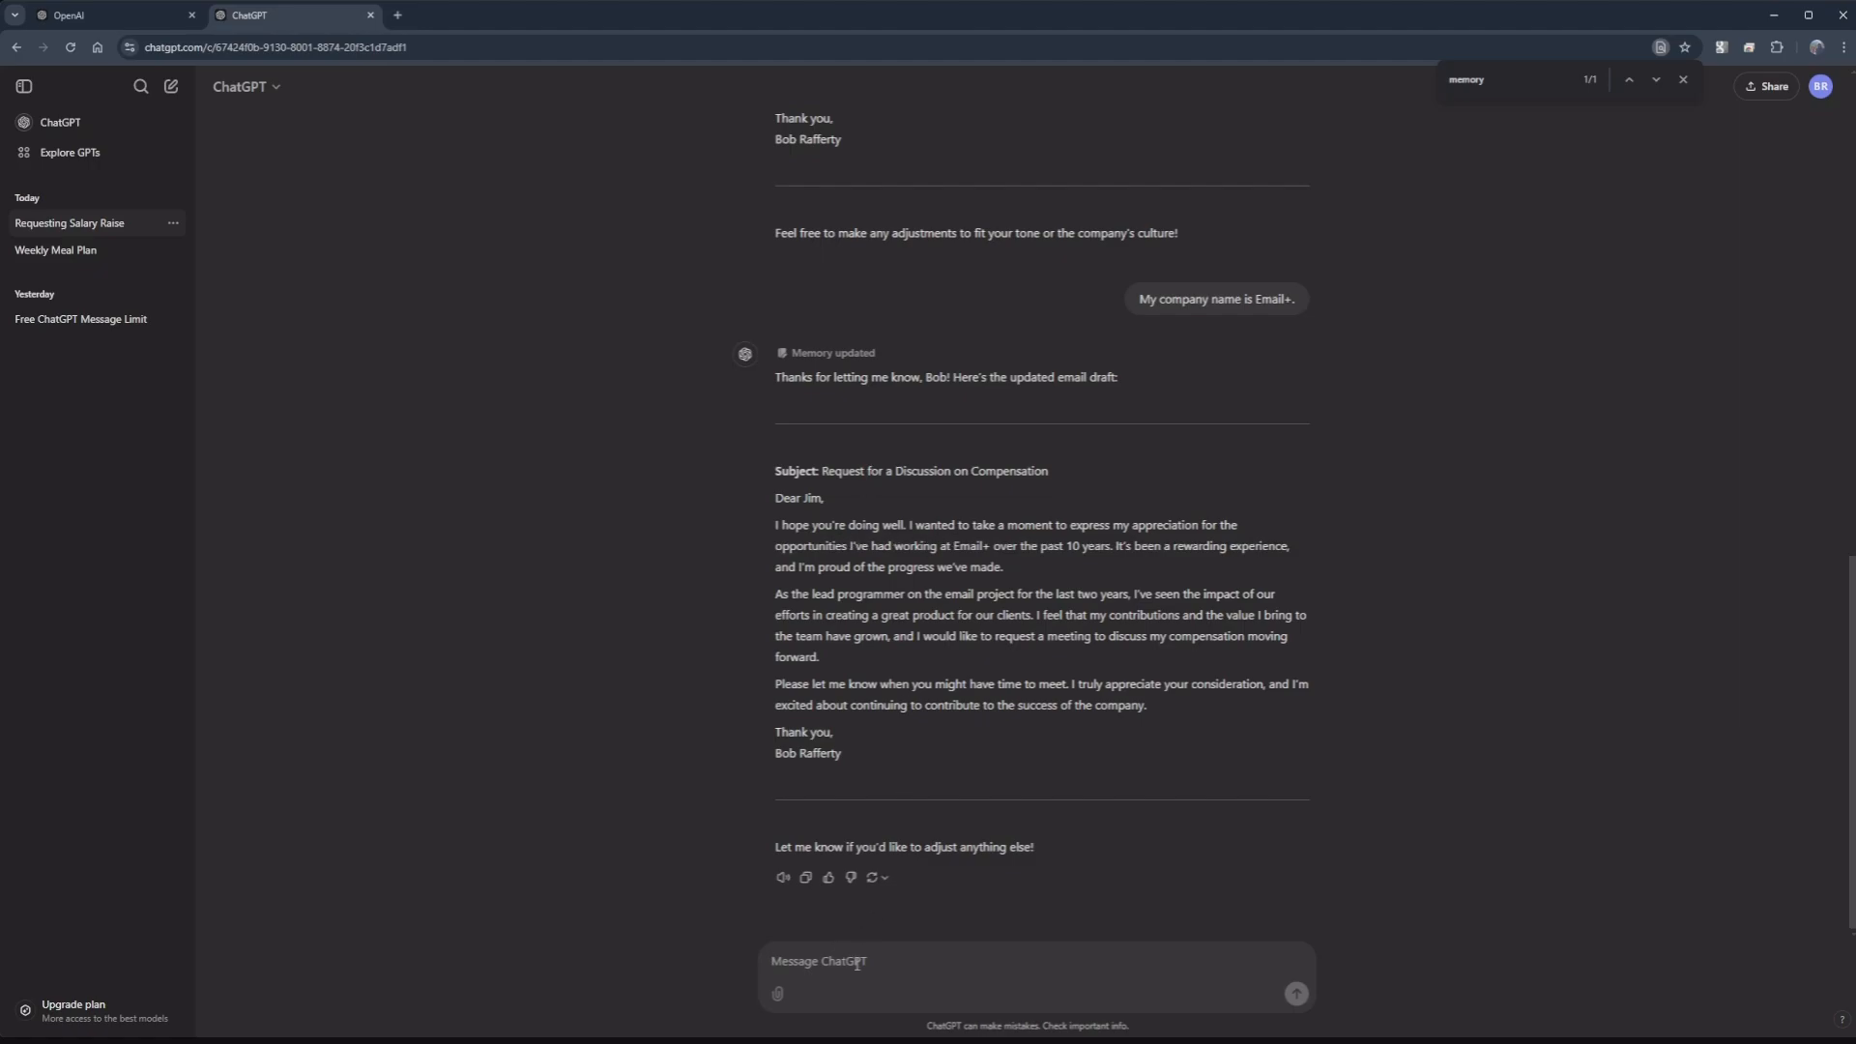
# Step: Send 'Make the email a little more light hearted.' to get a casual version
pyautogui.write('Make the email a little more light')
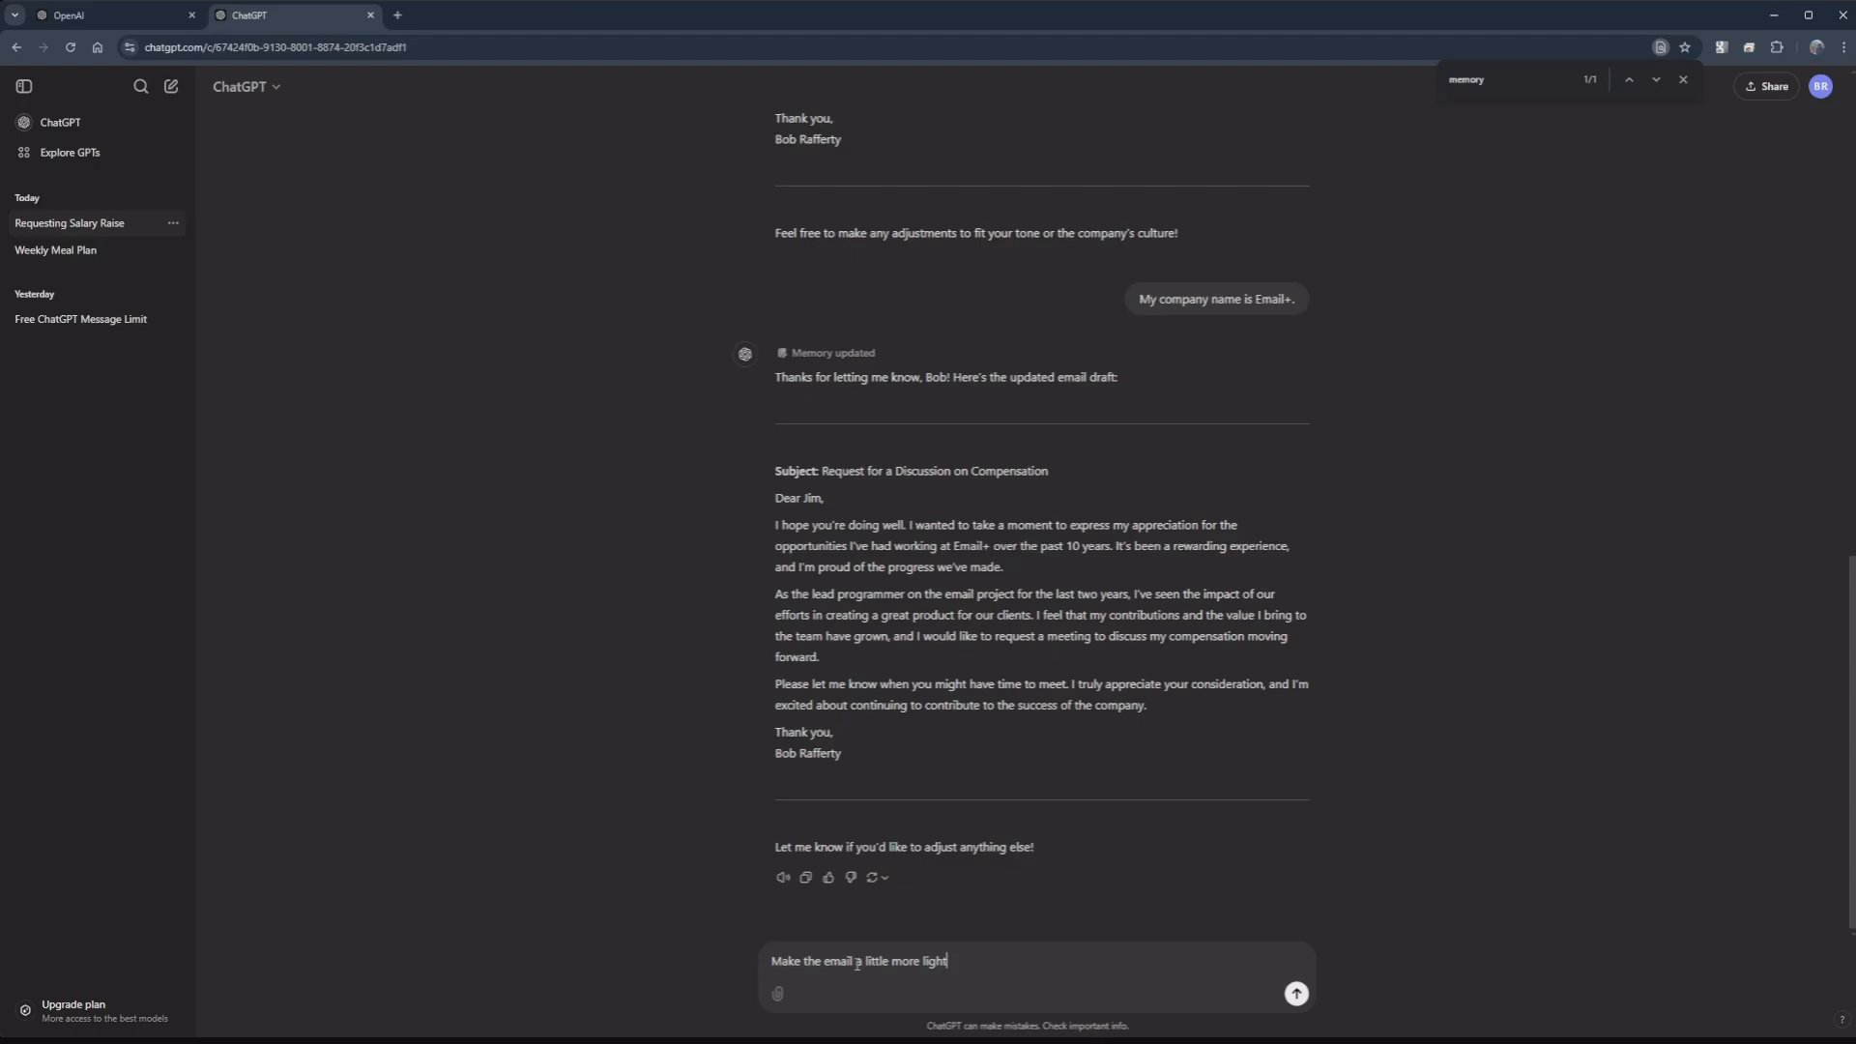
pyautogui.write(' hearted.')
pyautogui.press('Return')
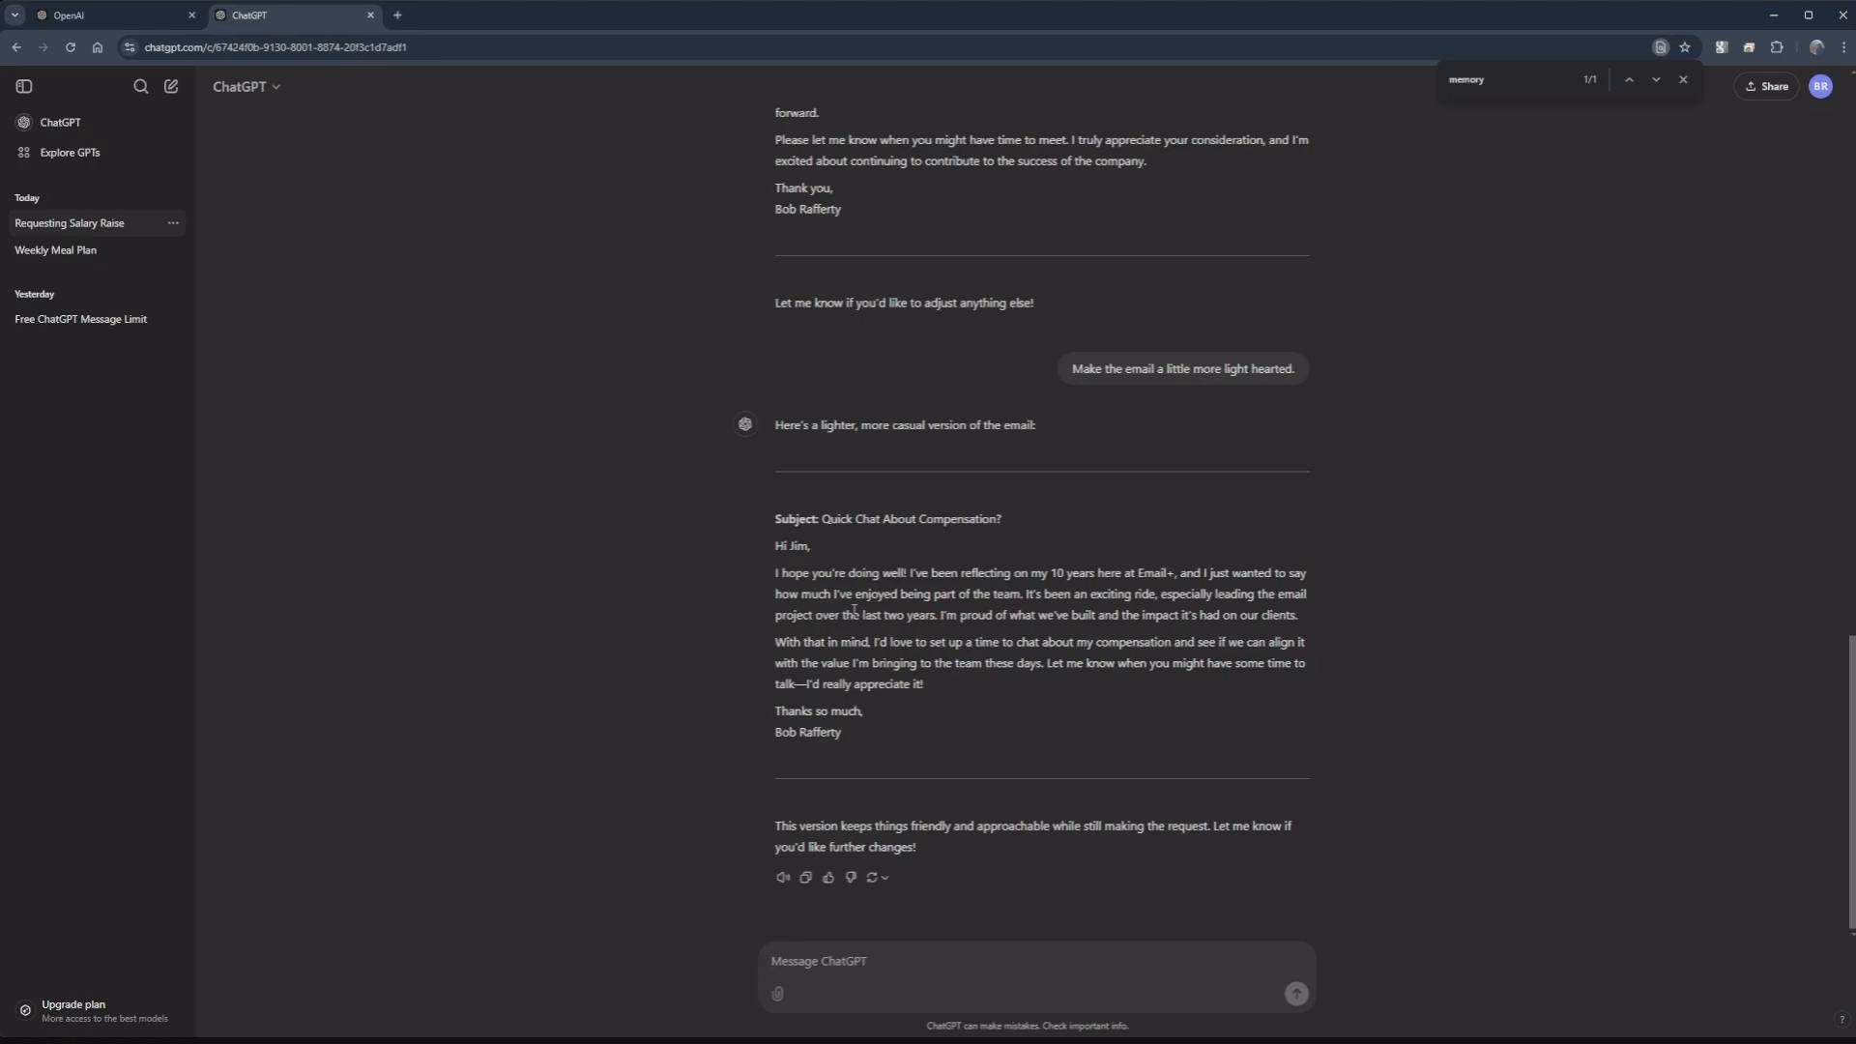
pyautogui.scroll(4, 947, 659)
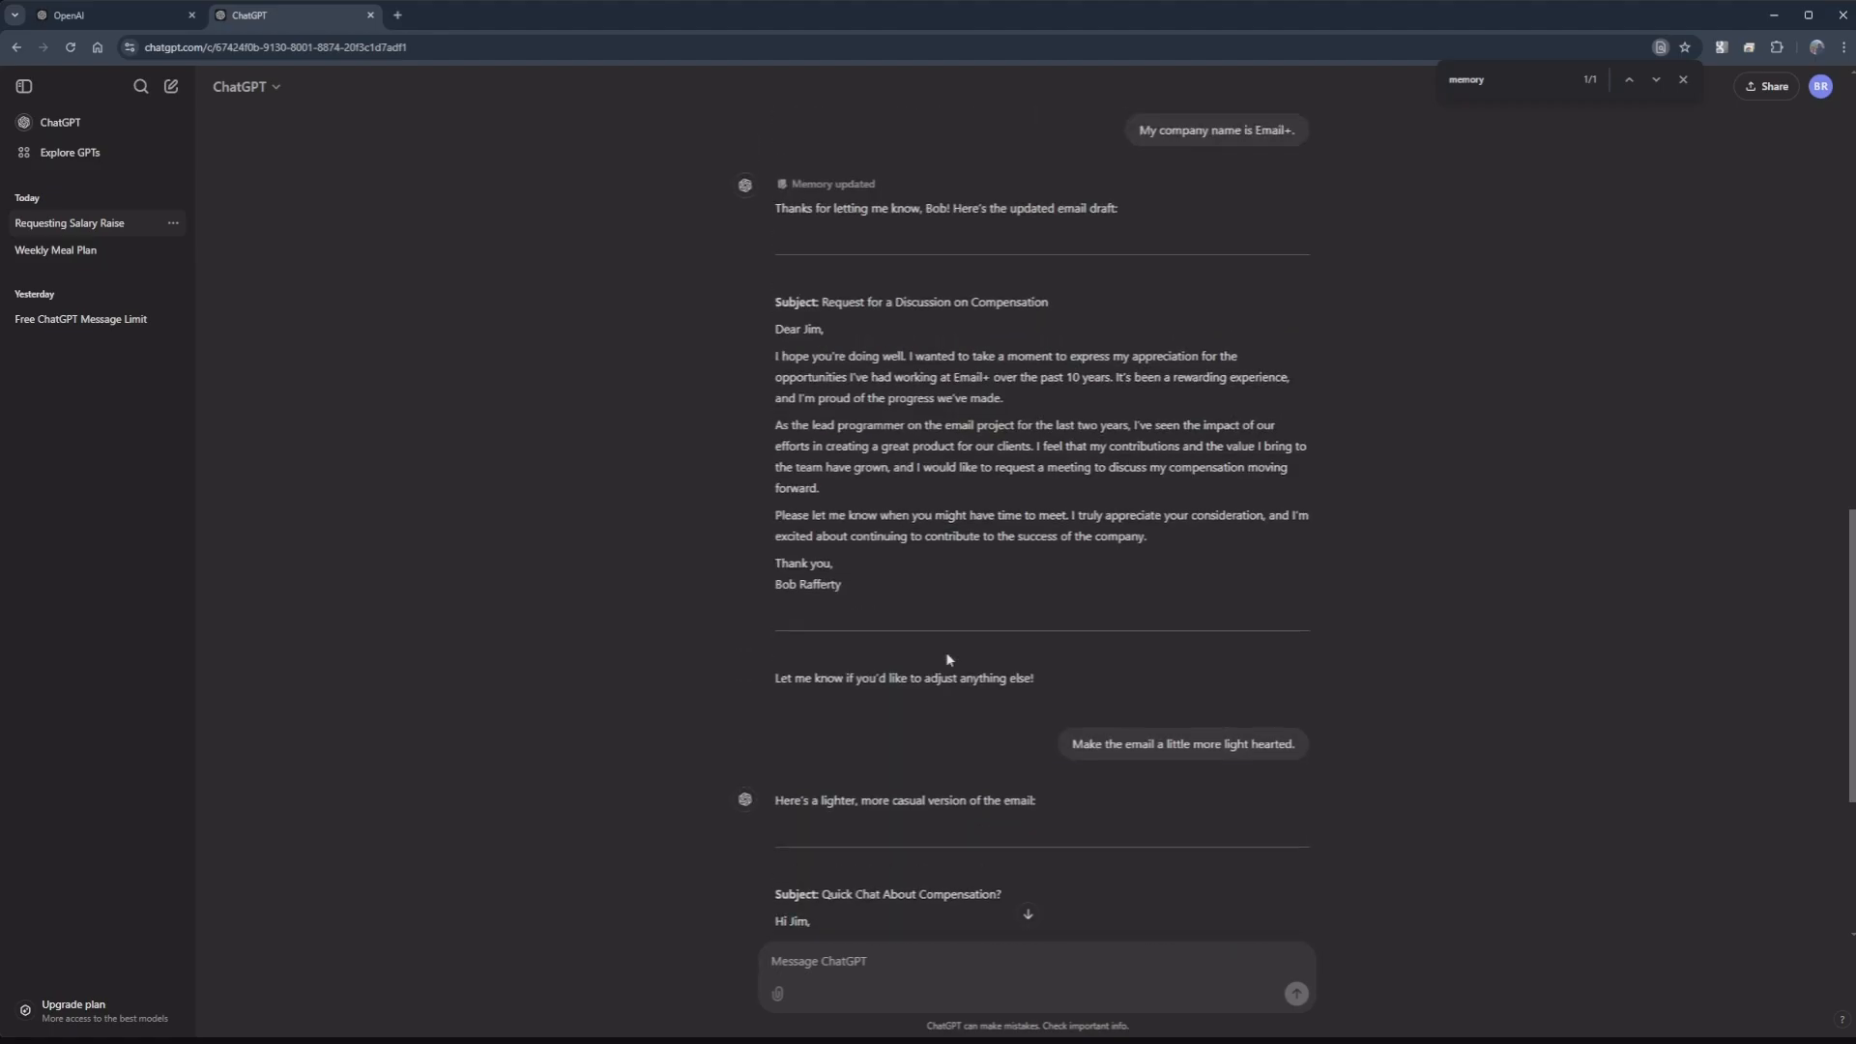
pyautogui.scroll(-4, 957, 567)
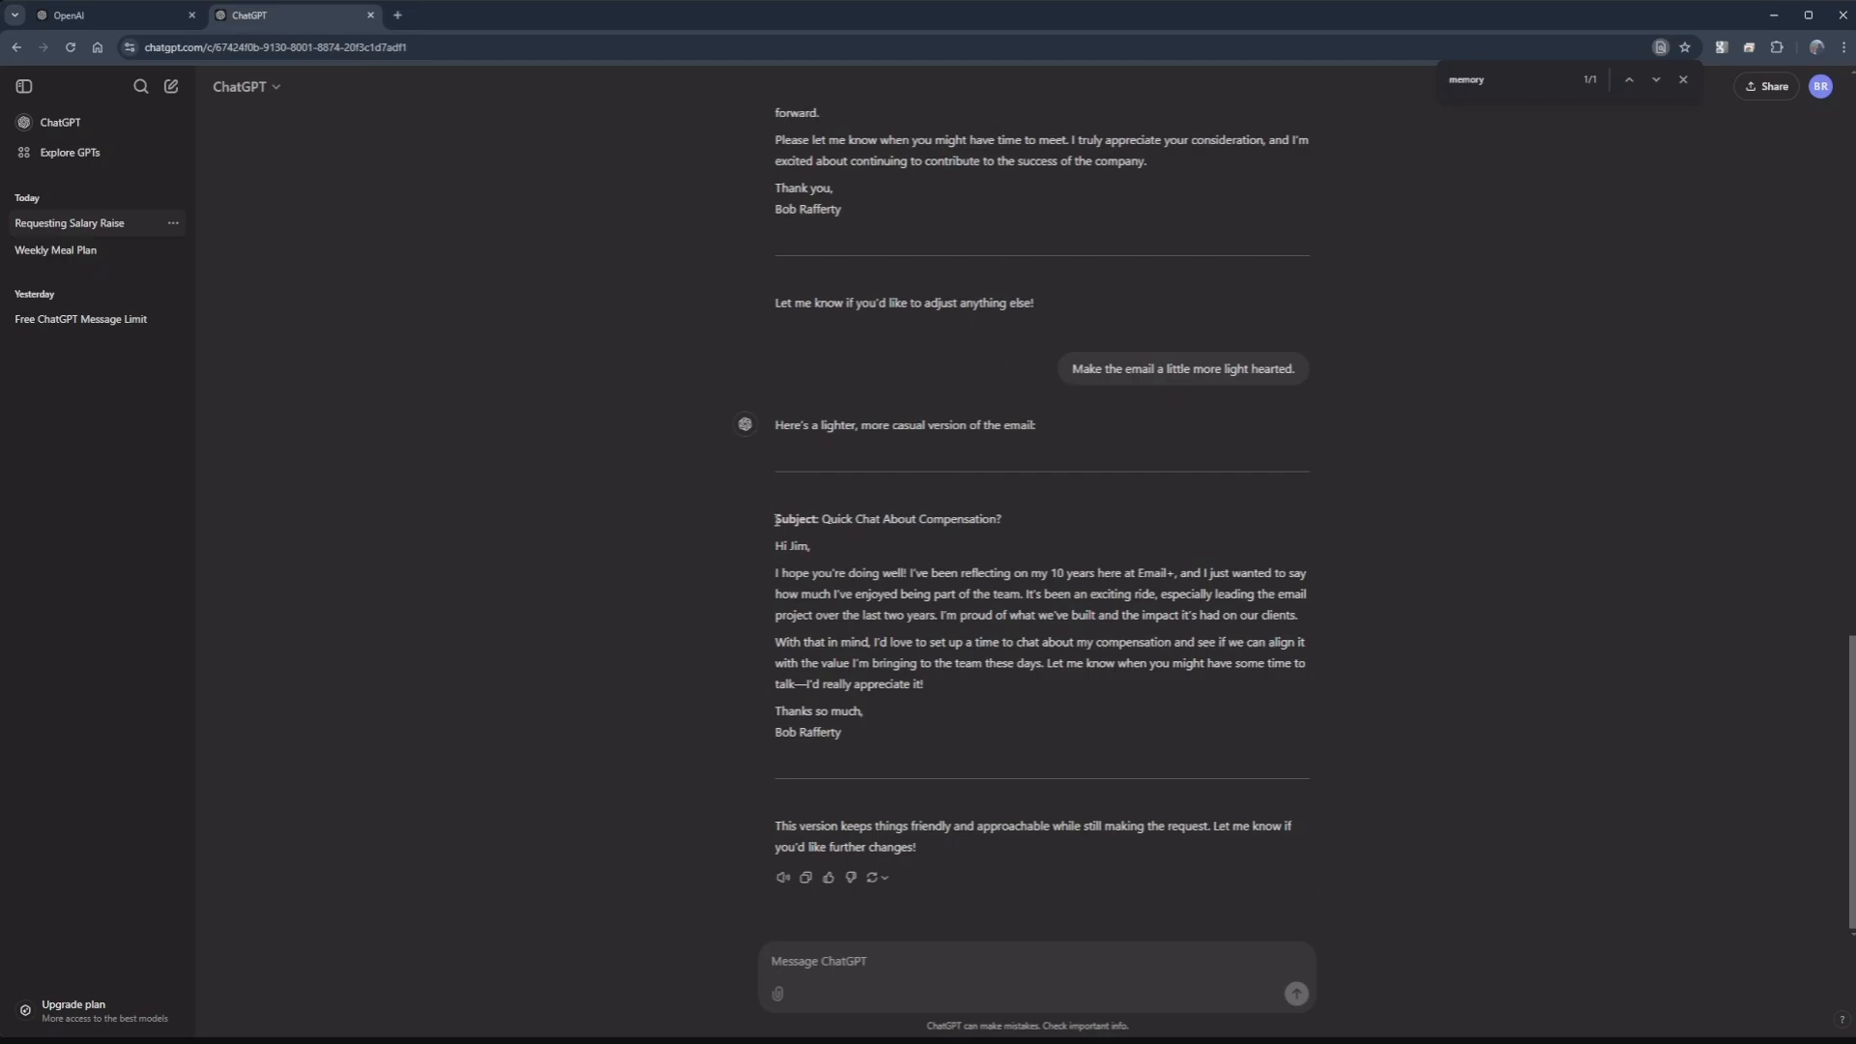
pyautogui.moveTo(776, 520); pyautogui.dragTo(954, 732)
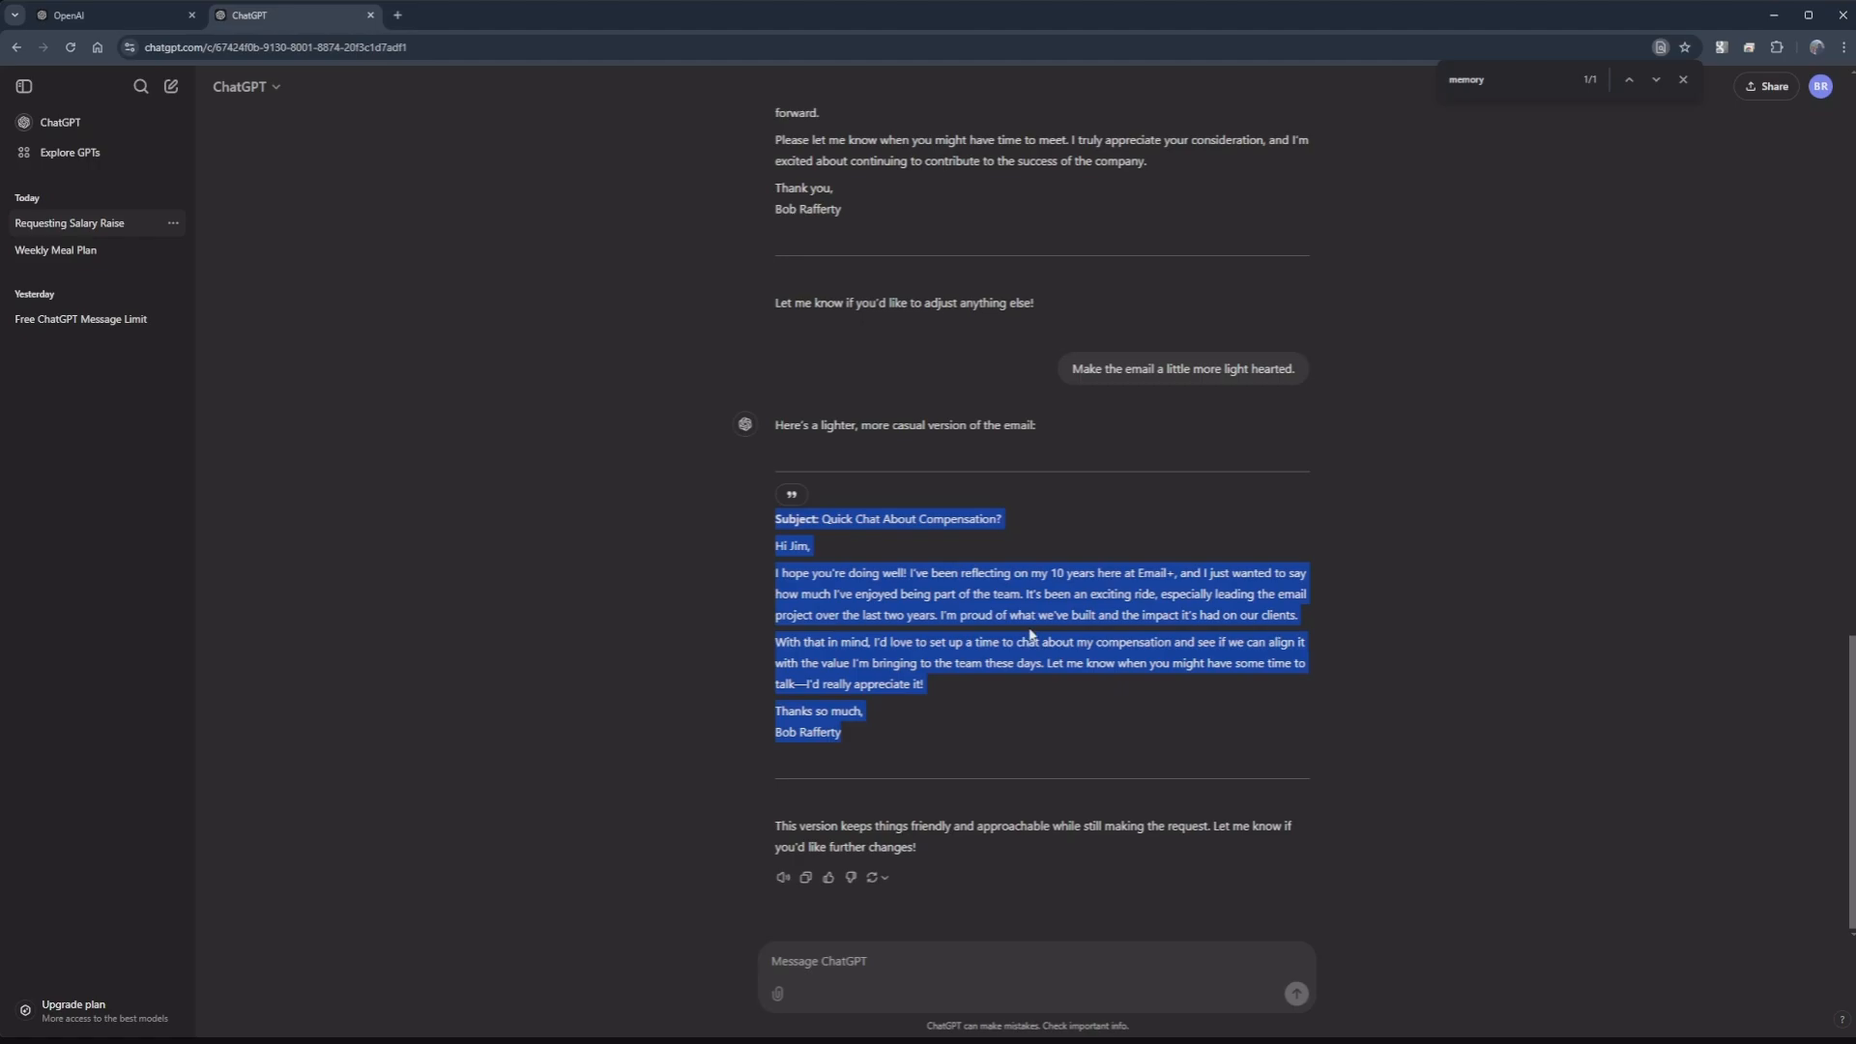
pyautogui.click(1039, 739)
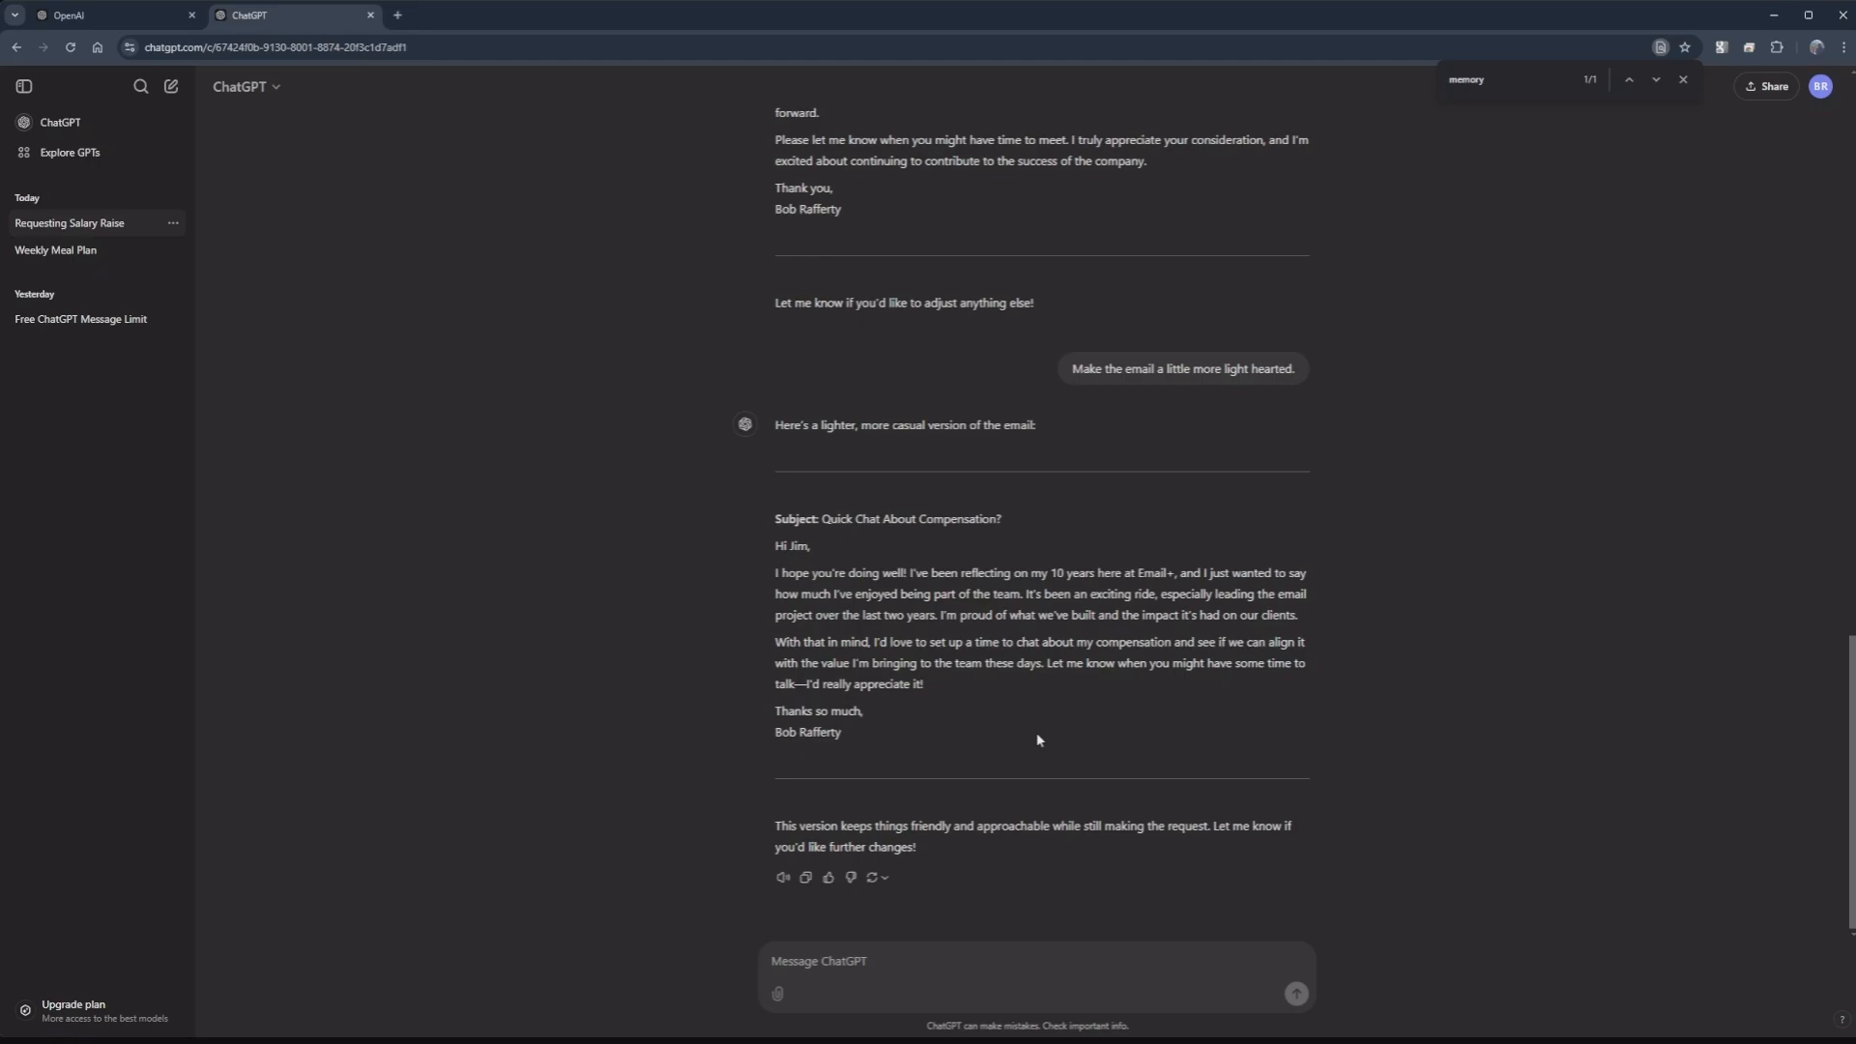
# Step: Send 'Make the email very formal.' and review the formal draft that comes back
pyautogui.click(900, 962)
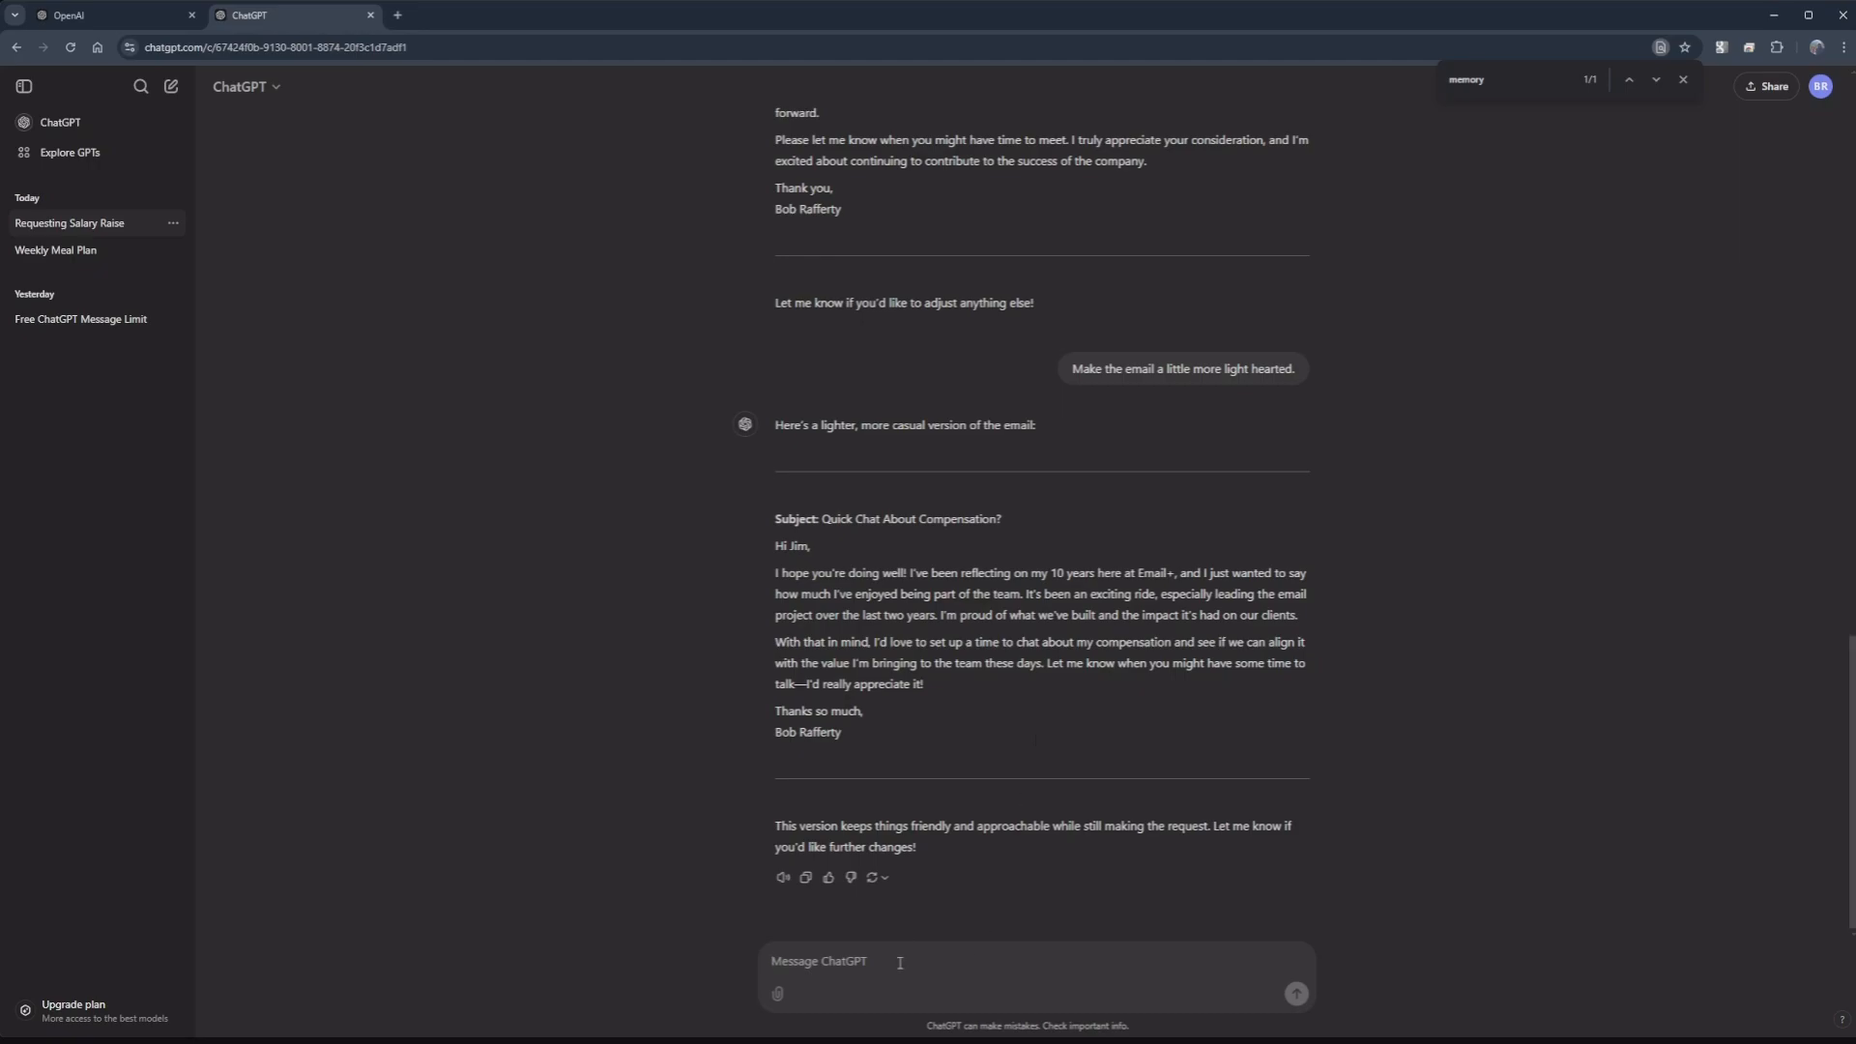
pyautogui.write('Make the email very formal.')
pyautogui.press('Return')
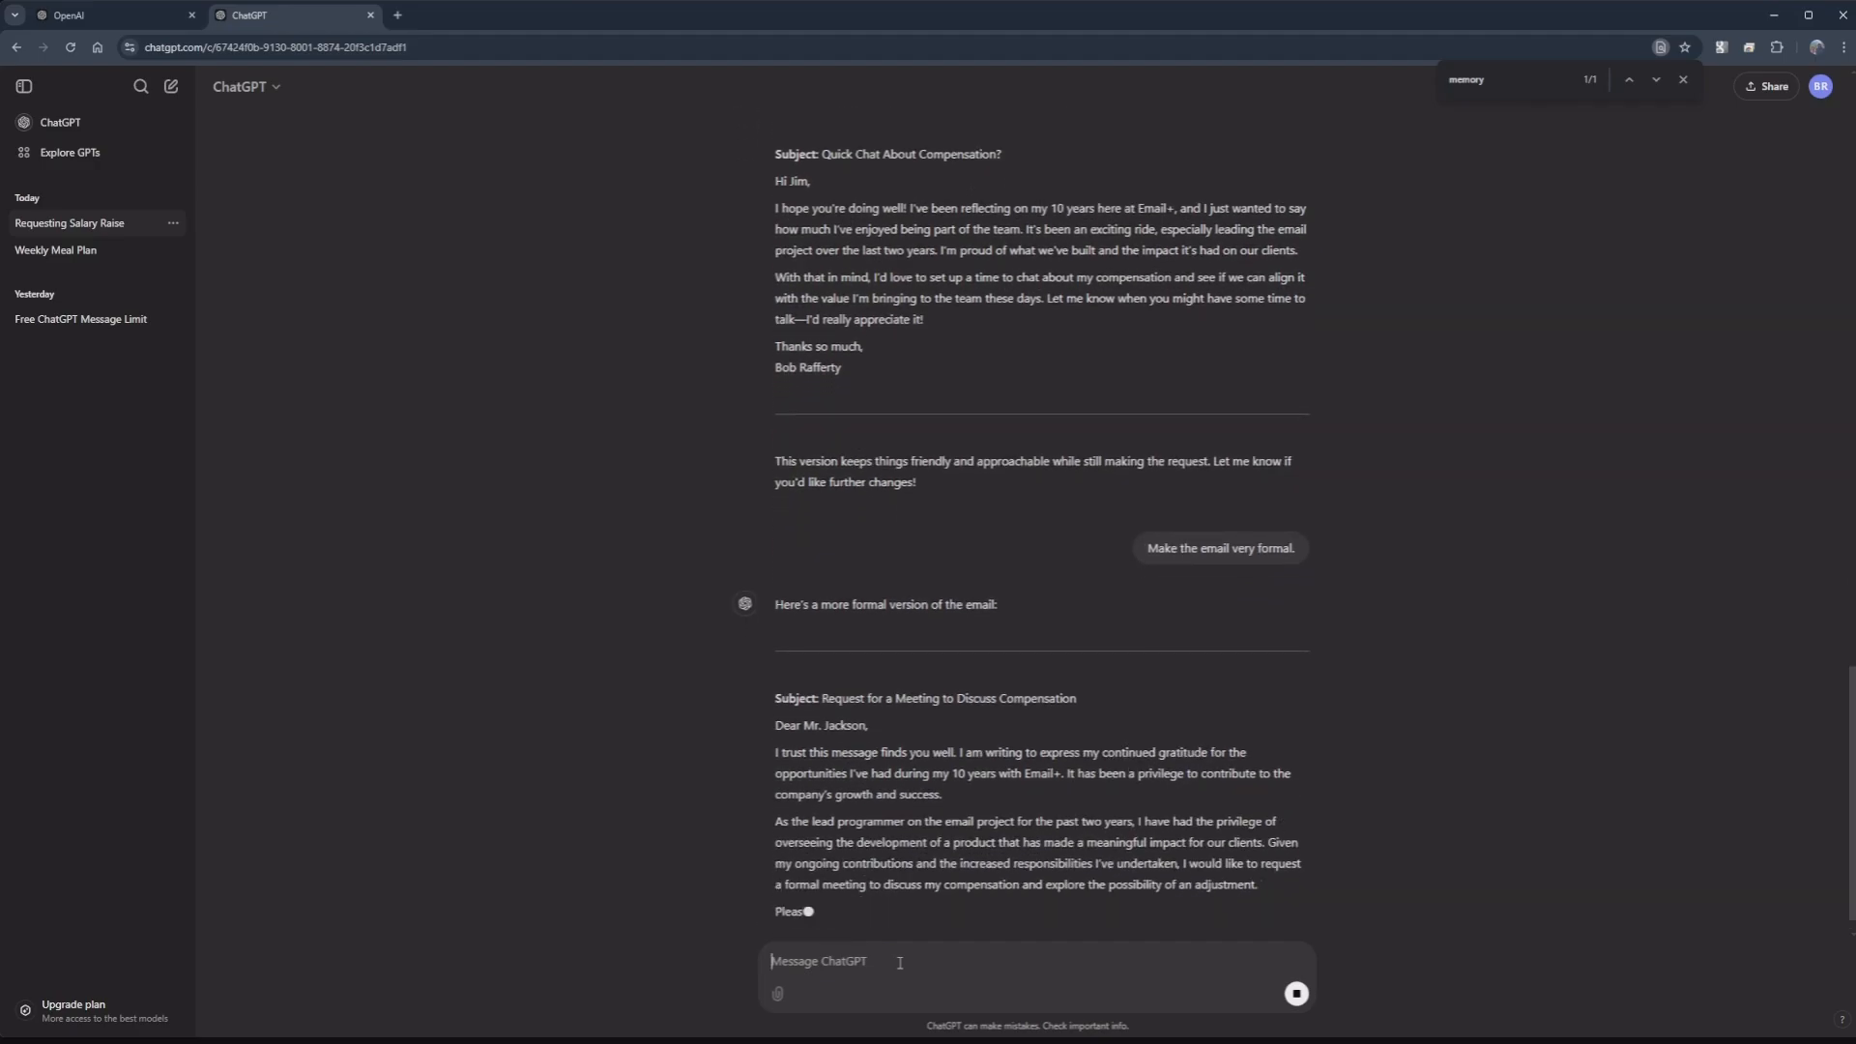
pyautogui.scroll(3, 885, 387)
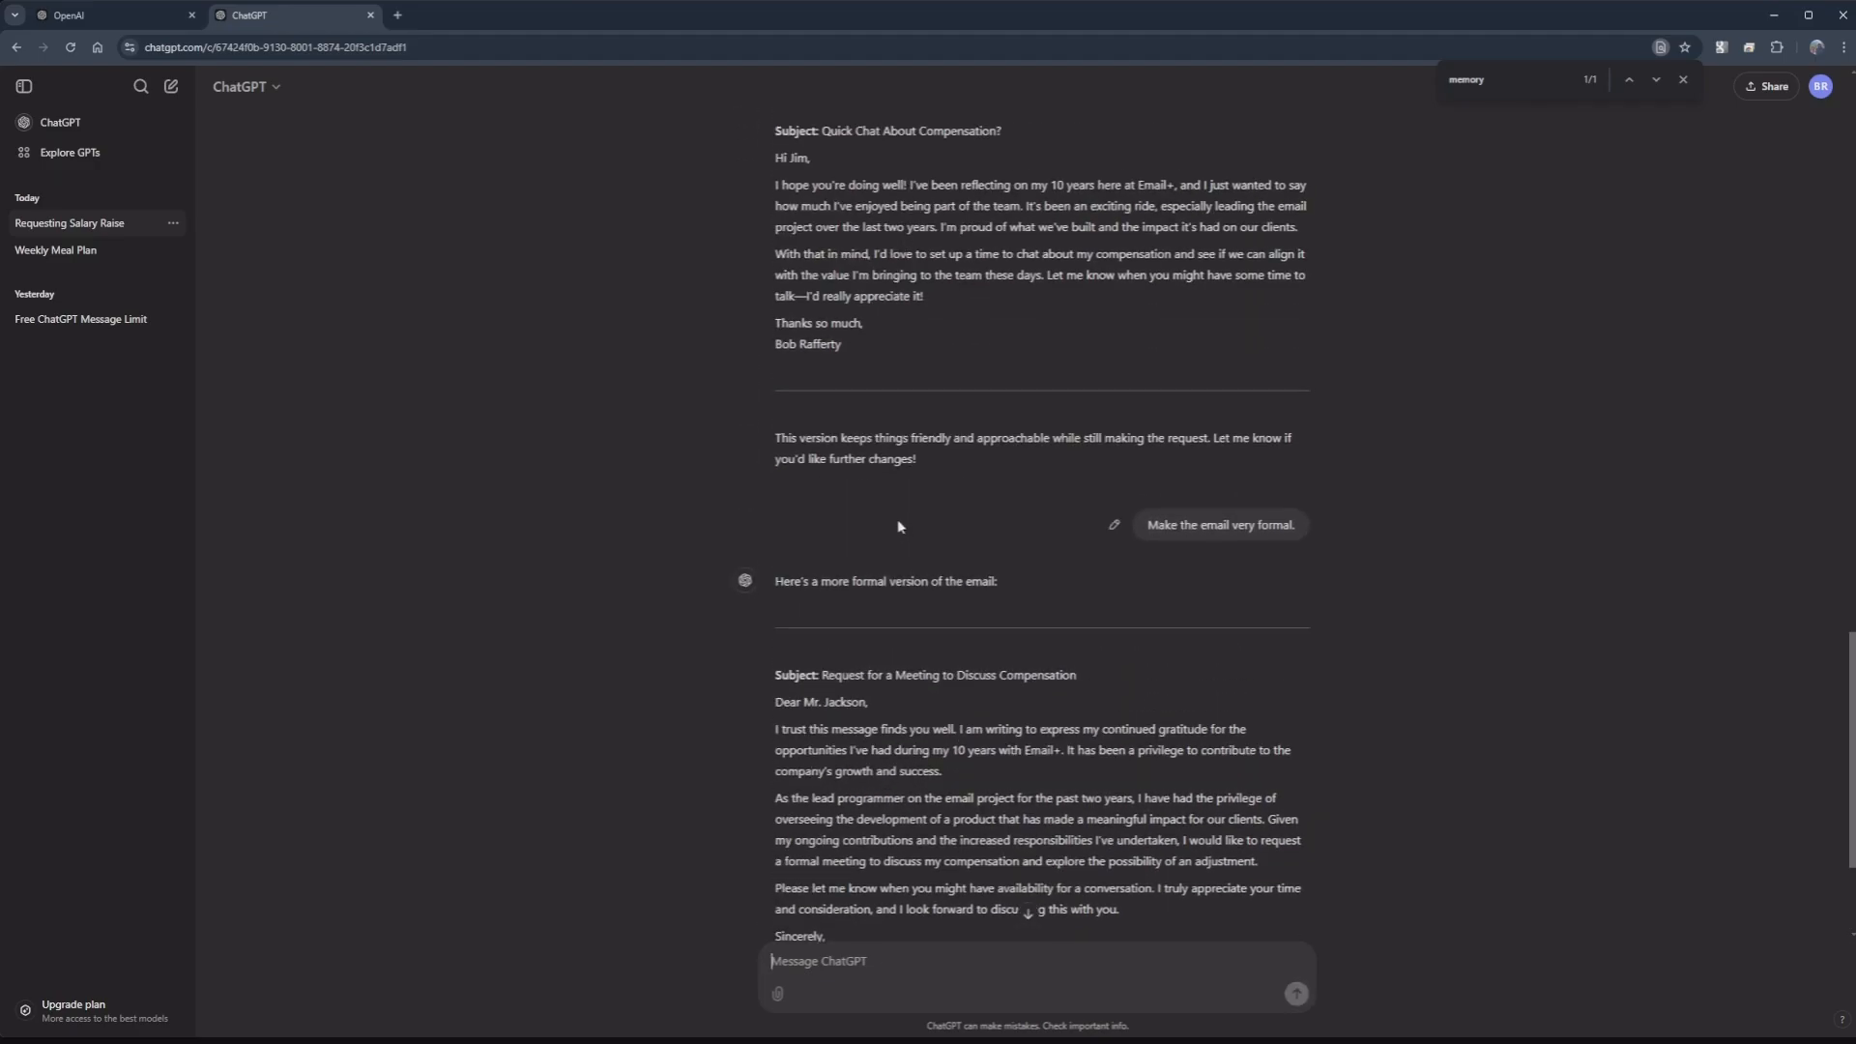
pyautogui.scroll(1, 884, 387)
pyautogui.scroll(-2, 814, 707)
pyautogui.scroll(-1, 814, 708)
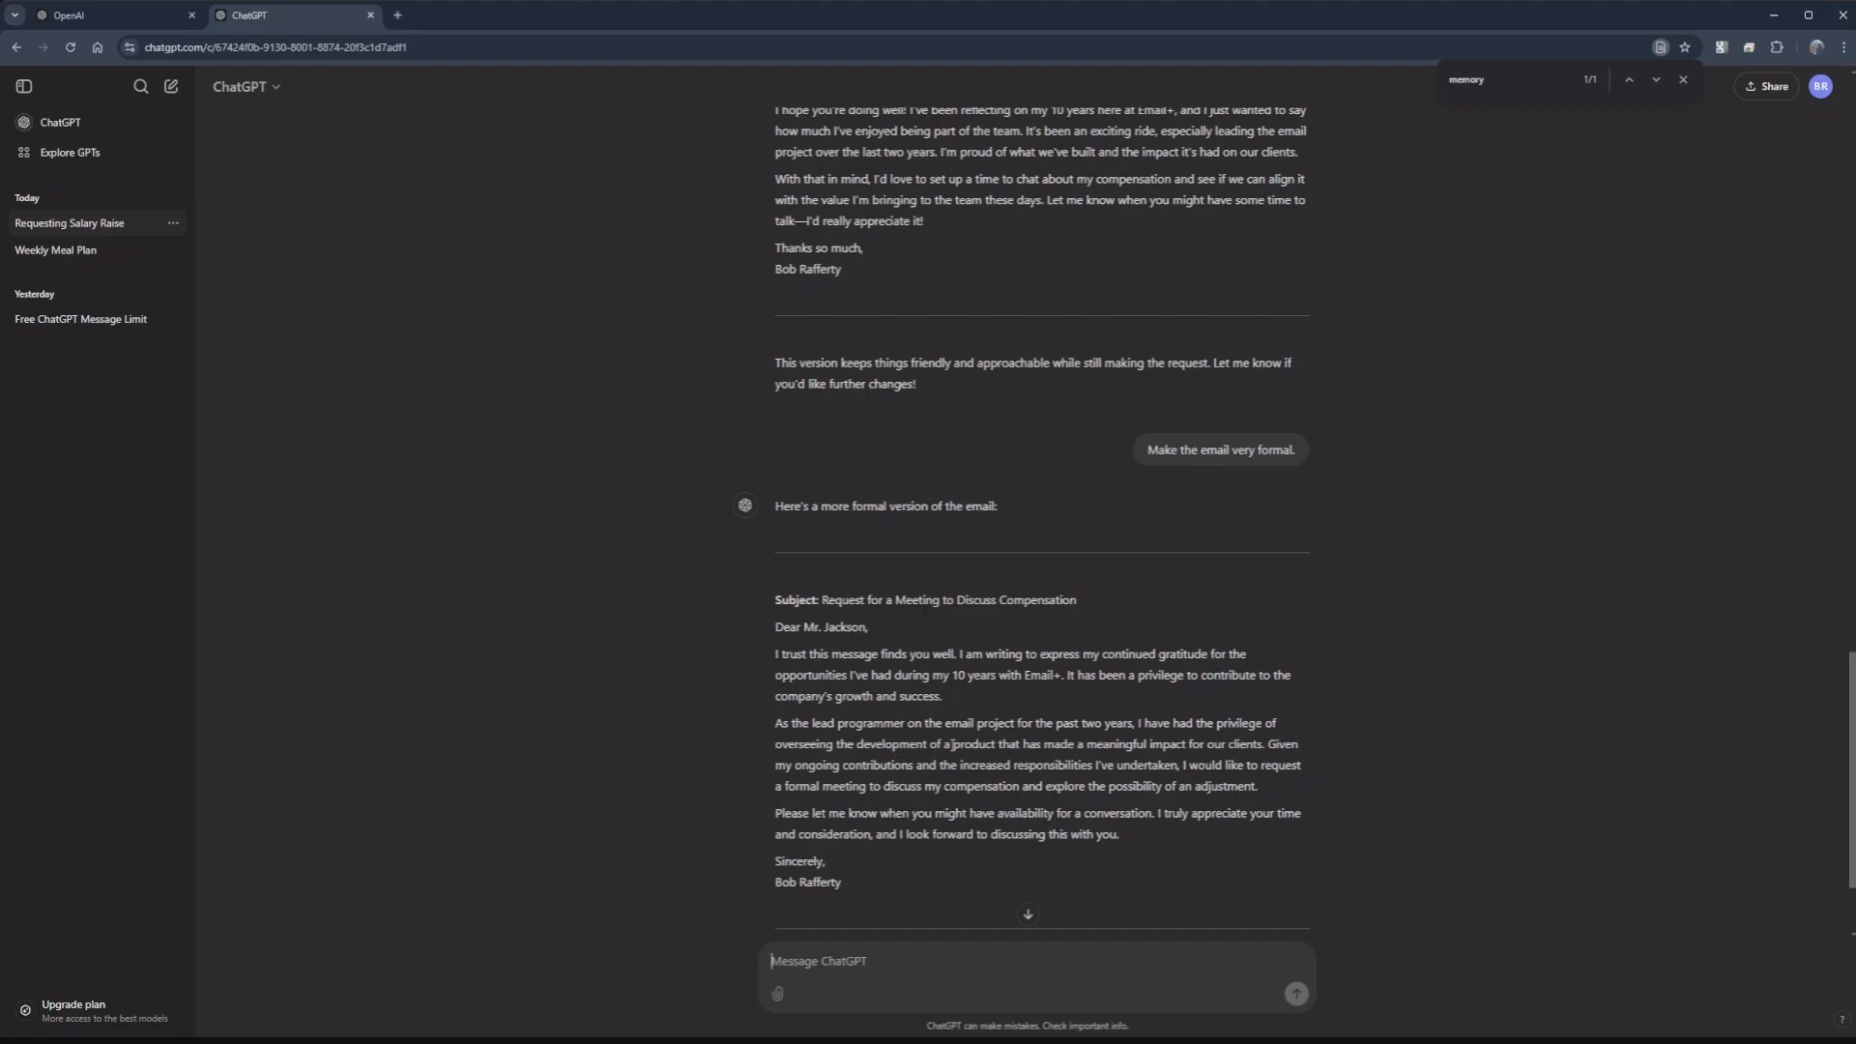
pyautogui.scroll(-1, 1009, 752)
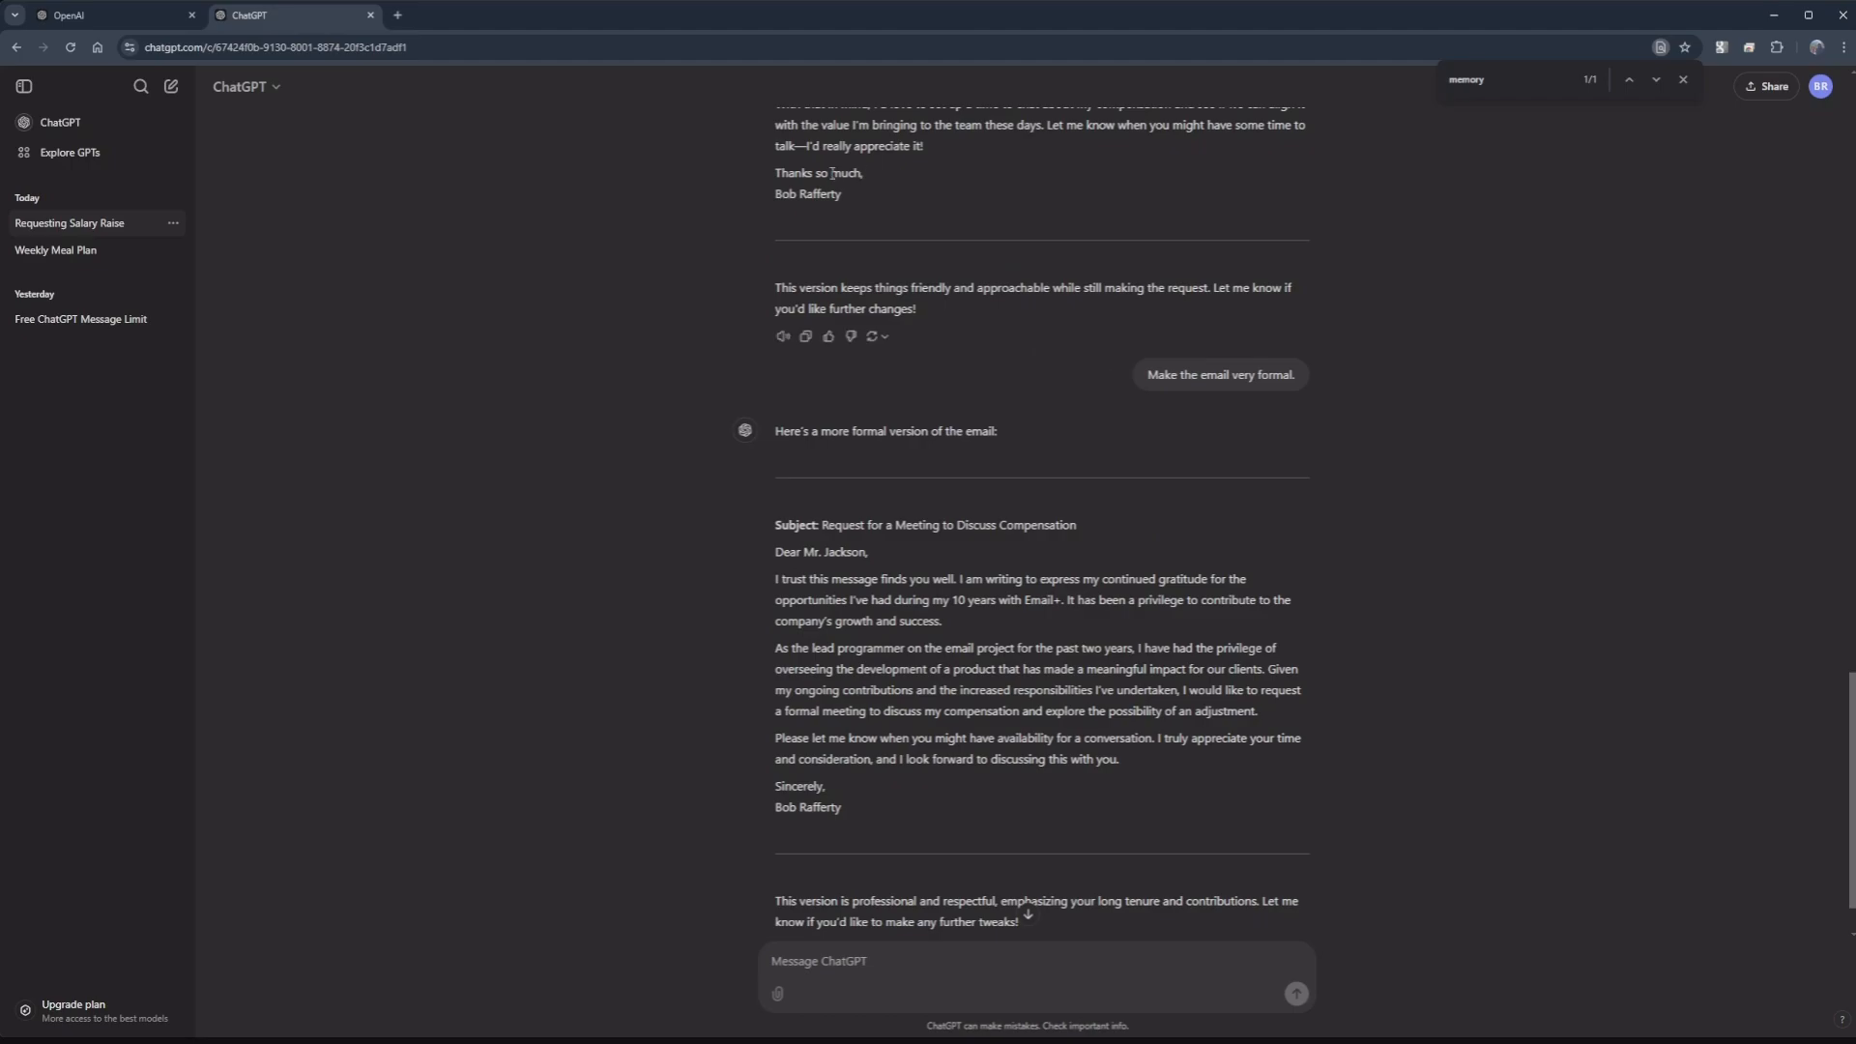
pyautogui.moveTo(788, 175); pyautogui.dragTo(863, 179)
pyautogui.scroll(-1, 899, 737)
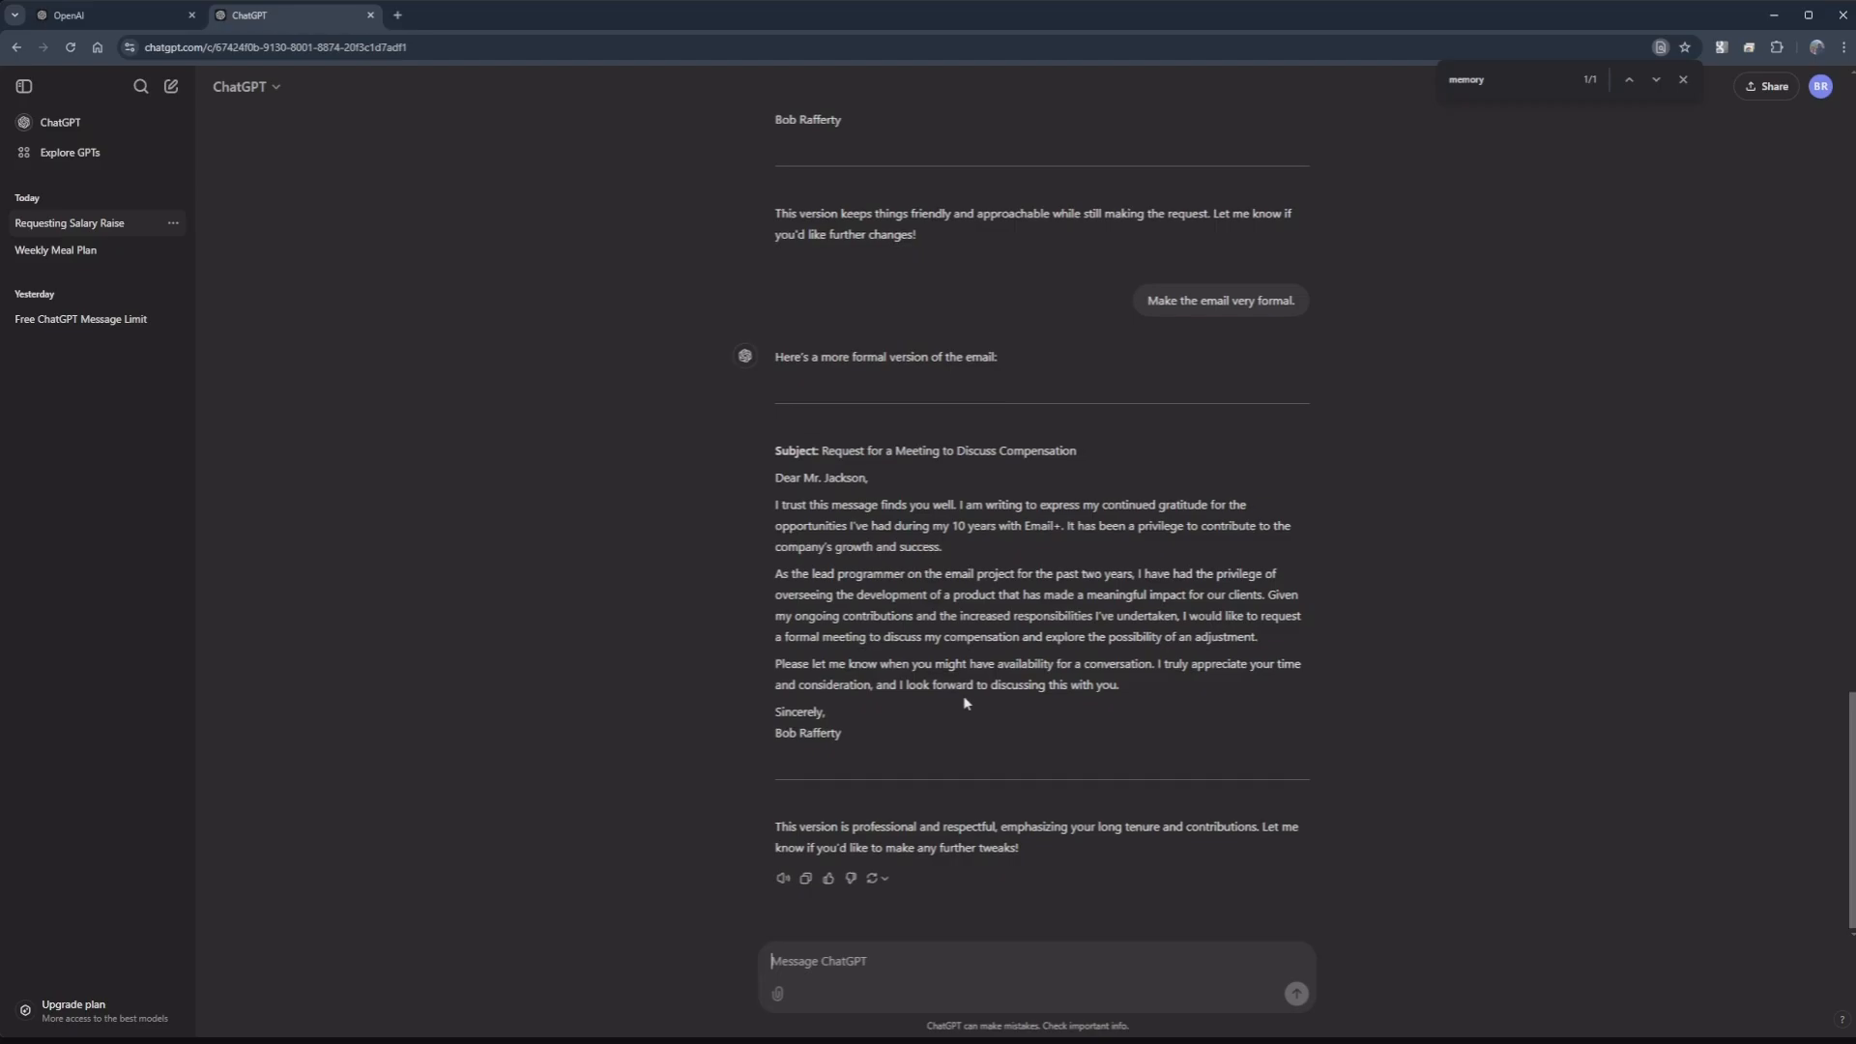
pyautogui.scroll(8, 963, 694)
pyautogui.scroll(-8, 965, 704)
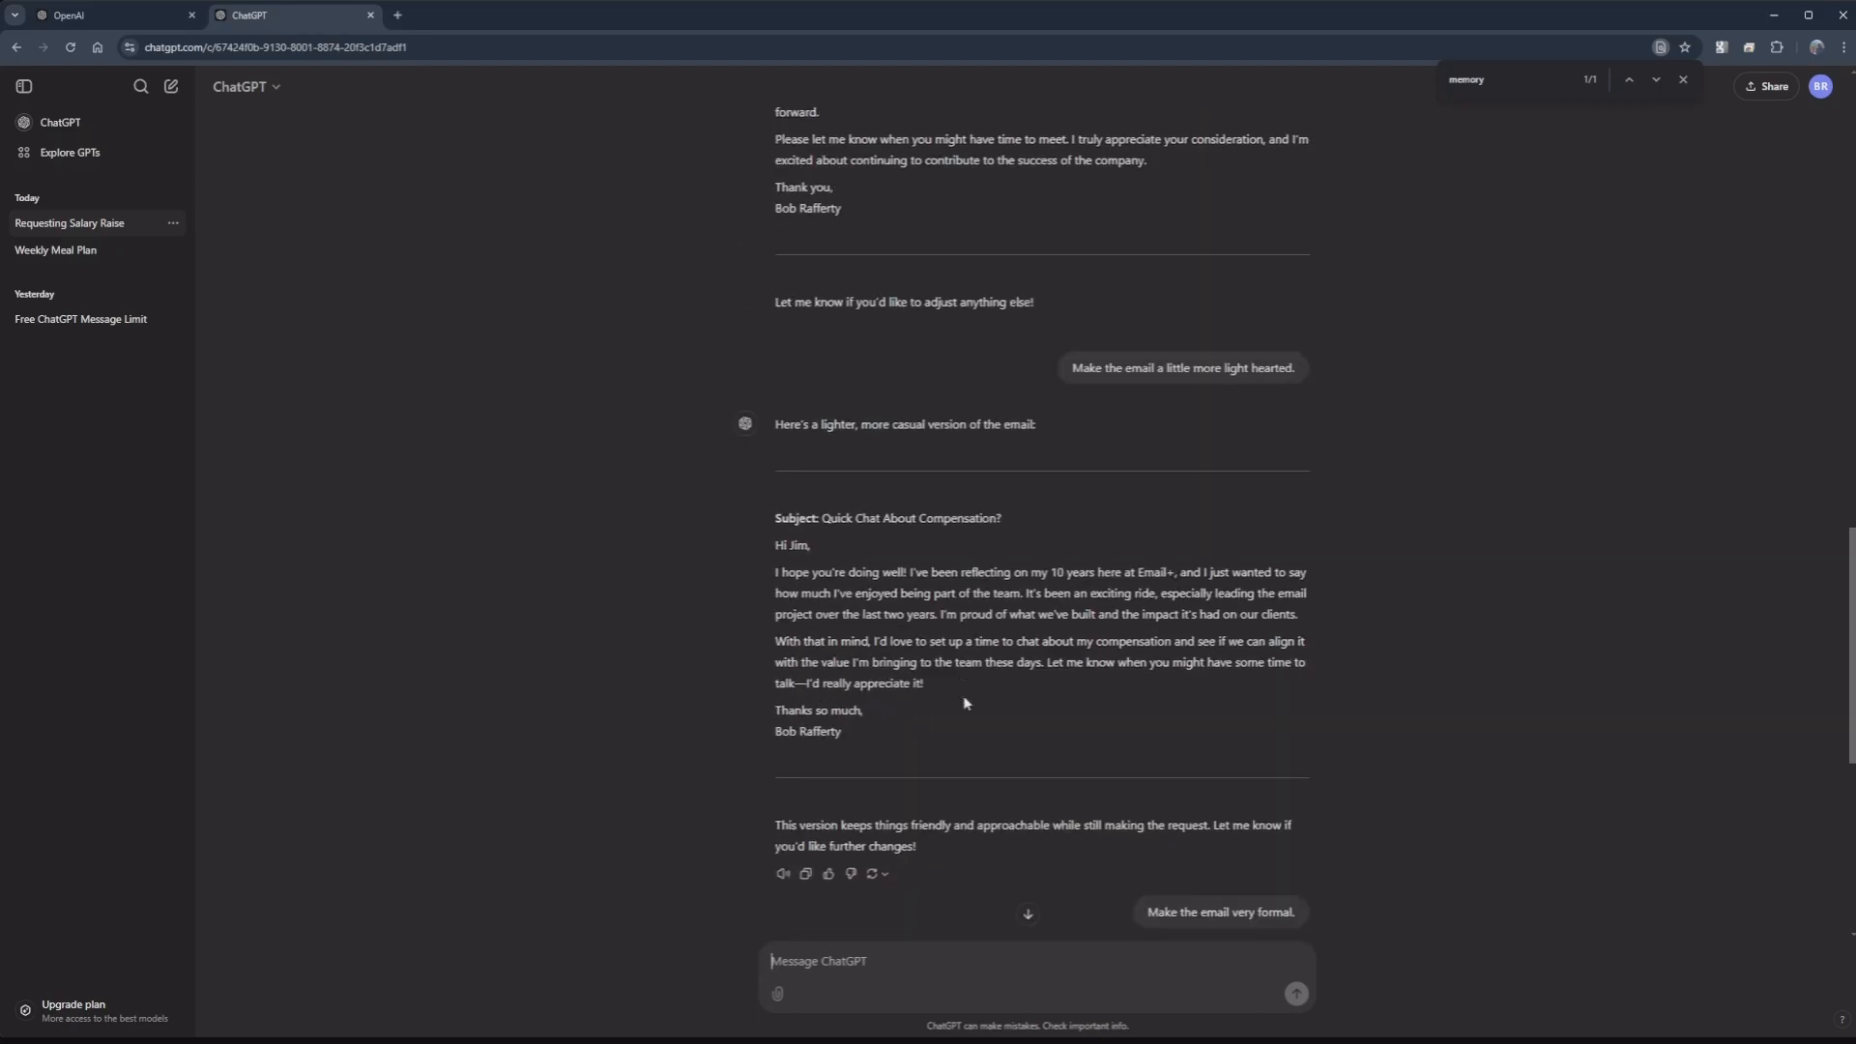